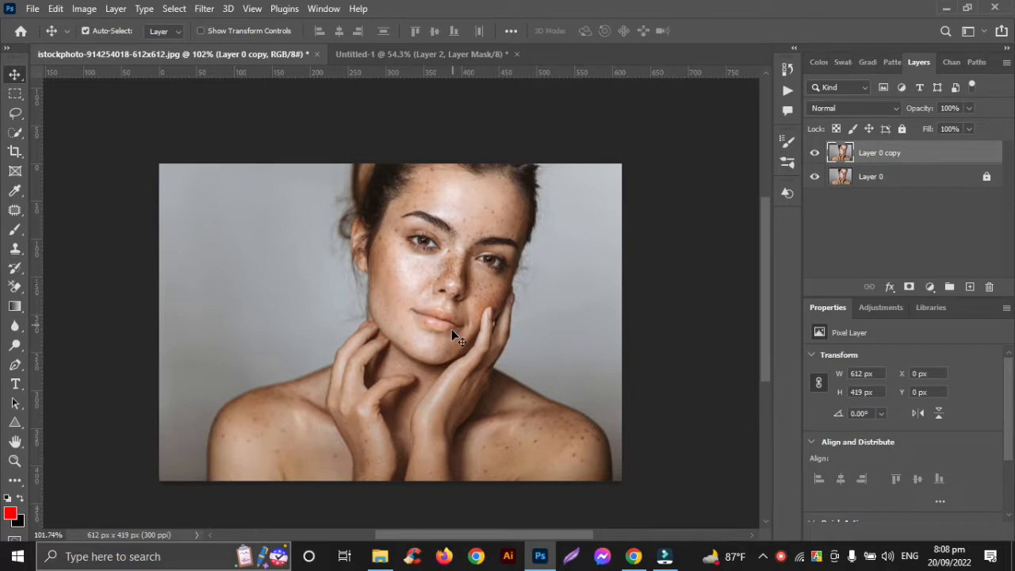
- Duplicate the top portrait layer and set the new copy's blend mode to Vivid Light
scroll(451, 329, up, 3)
key(ctrl+j)
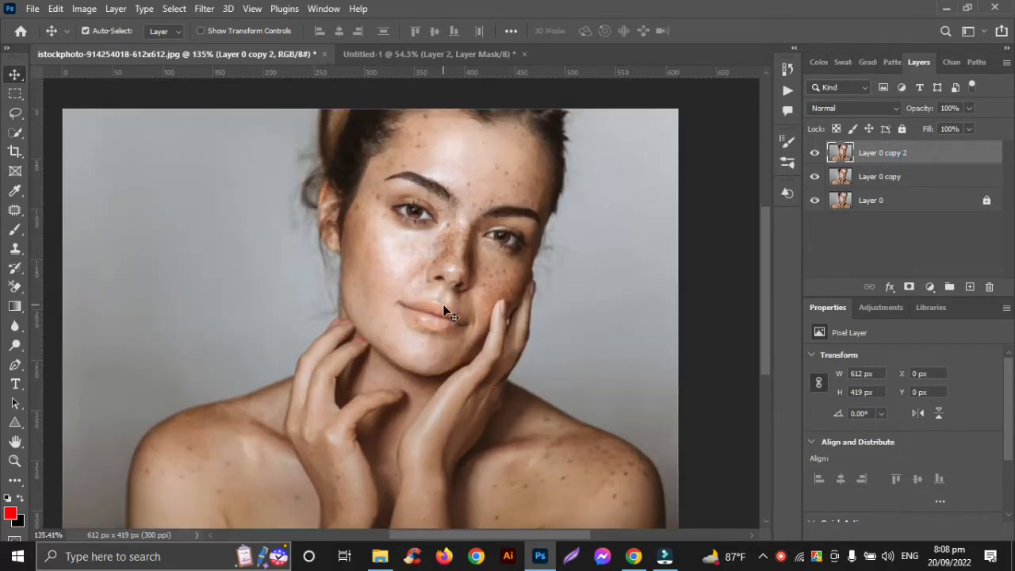
scroll(443, 309, down, 2)
scroll(443, 309, up, 2)
scroll(443, 309, left, 2)
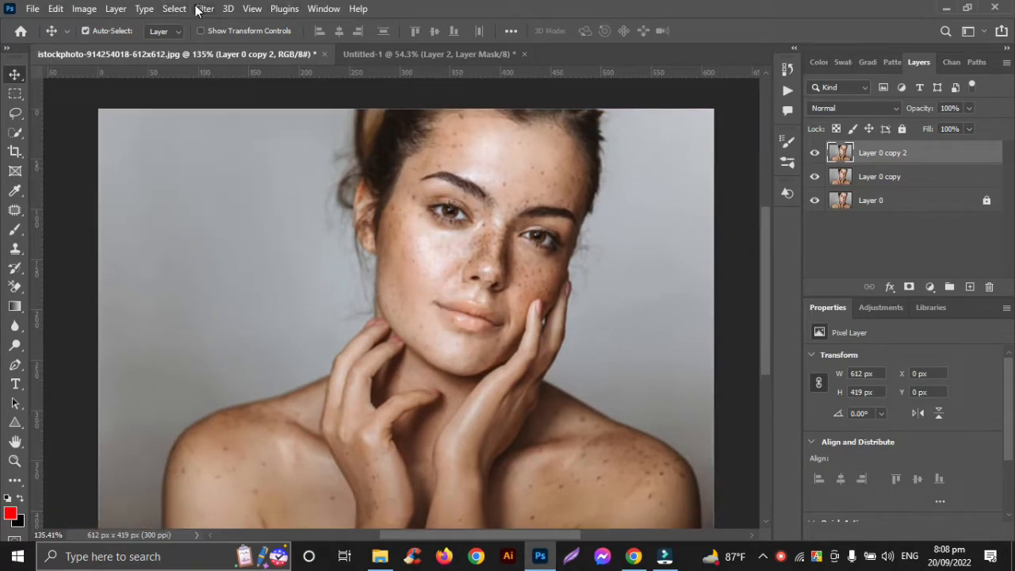
click(895, 108)
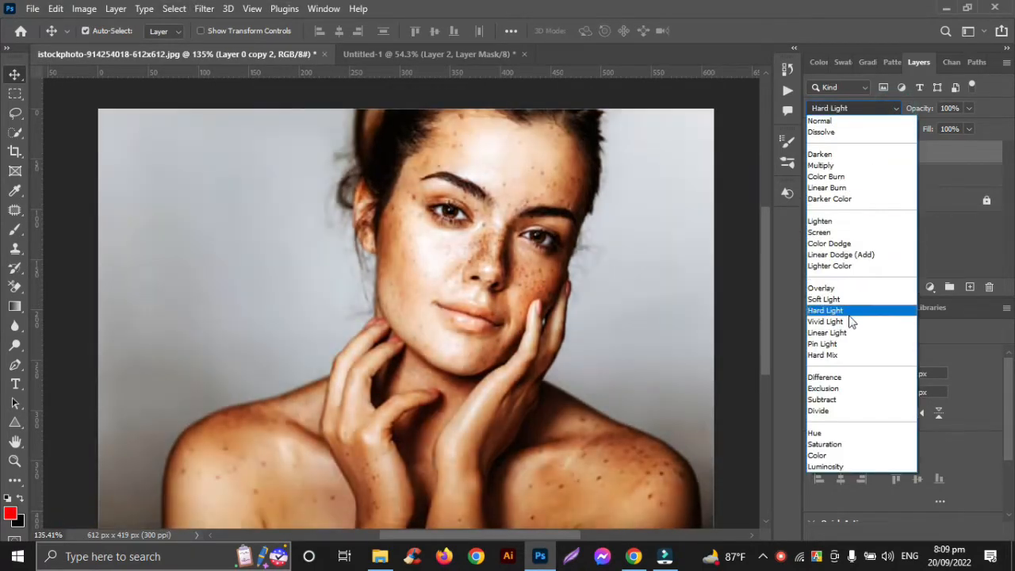
click(850, 321)
- Invert the colours of the Vivid Light copy
click(84, 8)
mouse_move(103, 45)
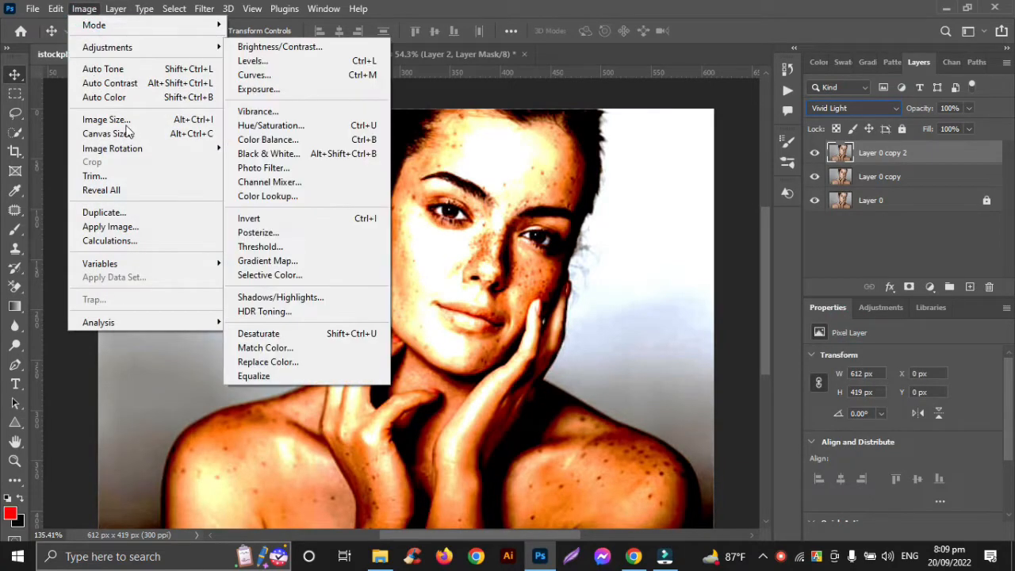
click(318, 218)
- Apply a High Pass filter with a radius of 2.9 pixels to the inverted layer
click(204, 9)
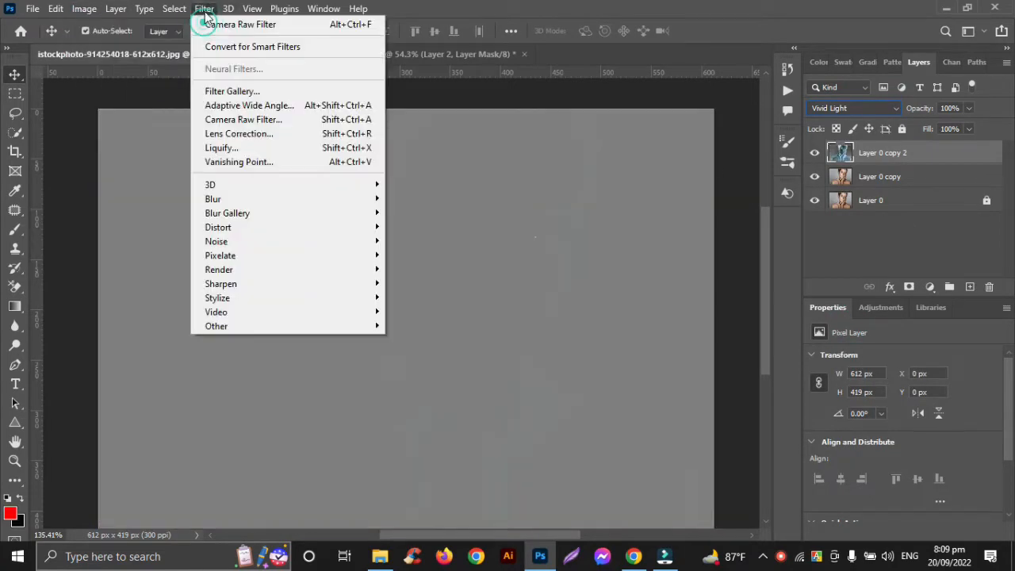
mouse_move(220, 323)
click(422, 340)
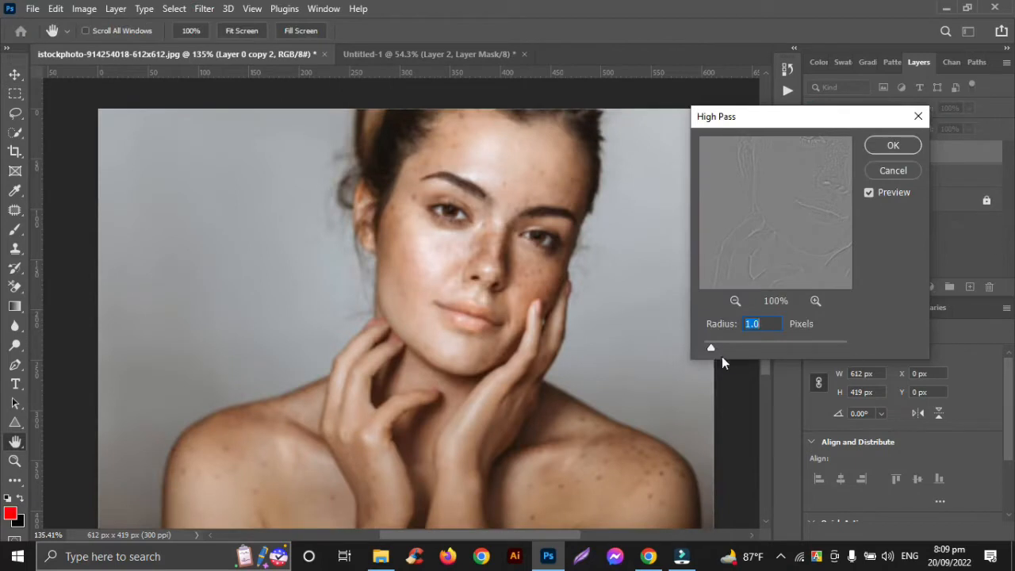
mouse_move(711, 348)
mouse_down()
mouse_move(741, 349)
mouse_move(728, 349)
mouse_up()
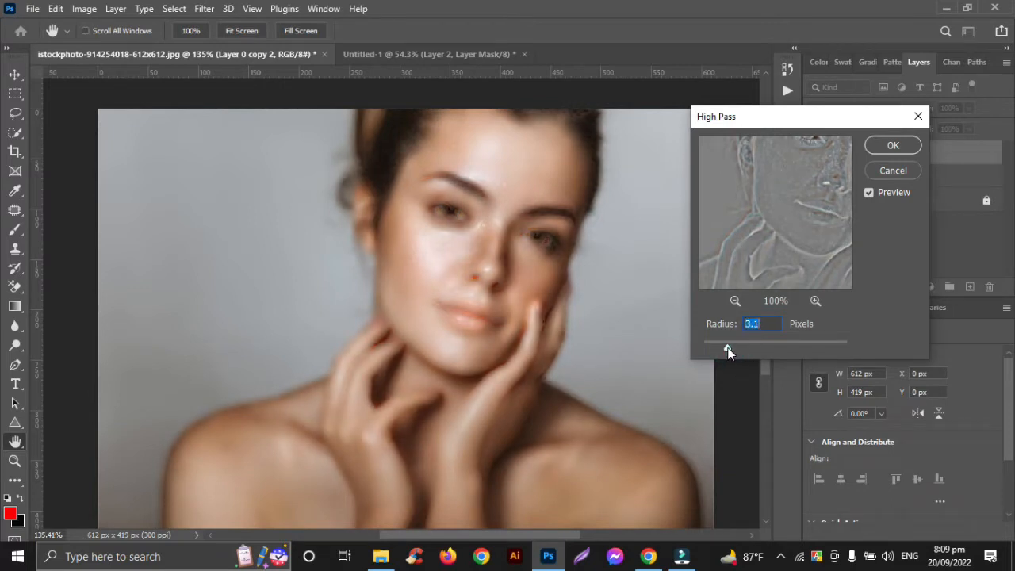
drag(725, 347, 730, 347)
drag(731, 347, 726, 346)
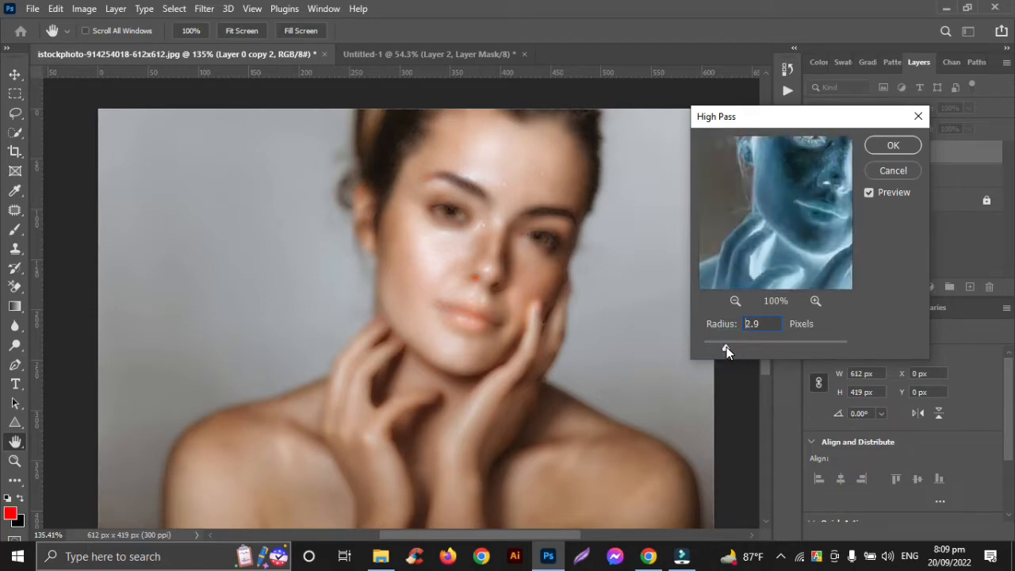
click(893, 147)
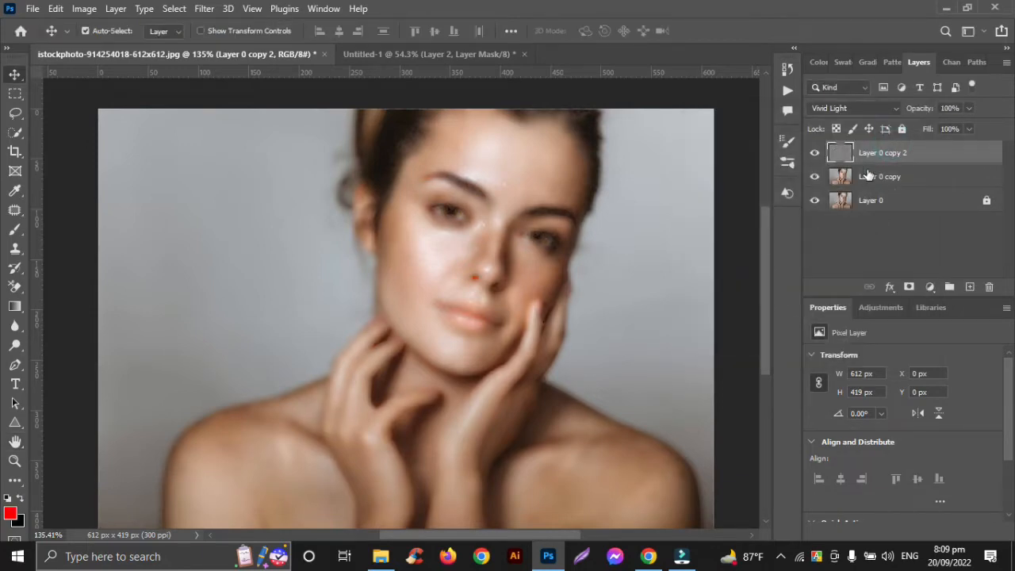
- Add a layer mask to the filtered layer and fill it with the black foreground colour at 100% opacity
click(909, 287)
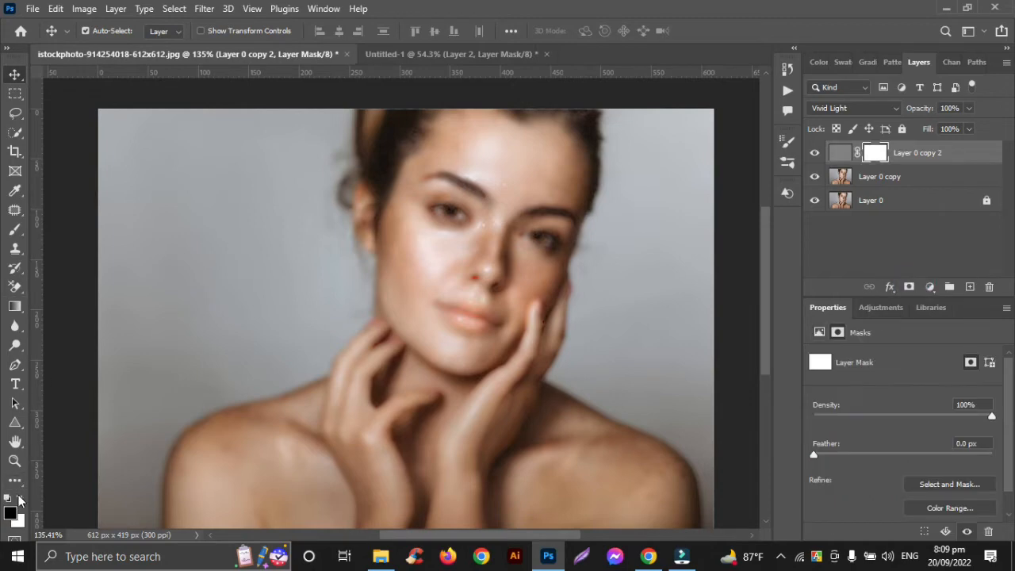
click(56, 9)
click(102, 239)
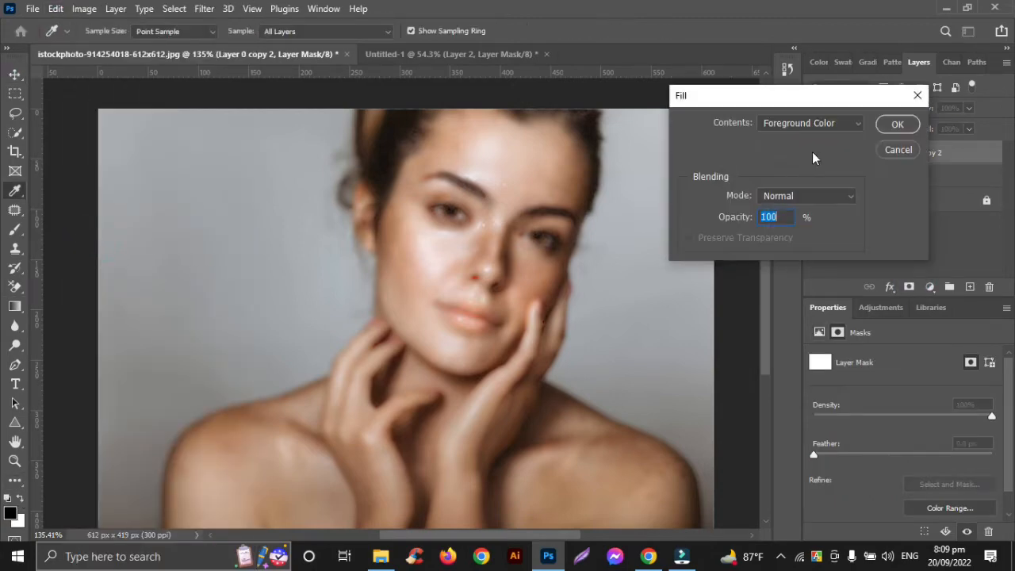
click(895, 126)
key(v)
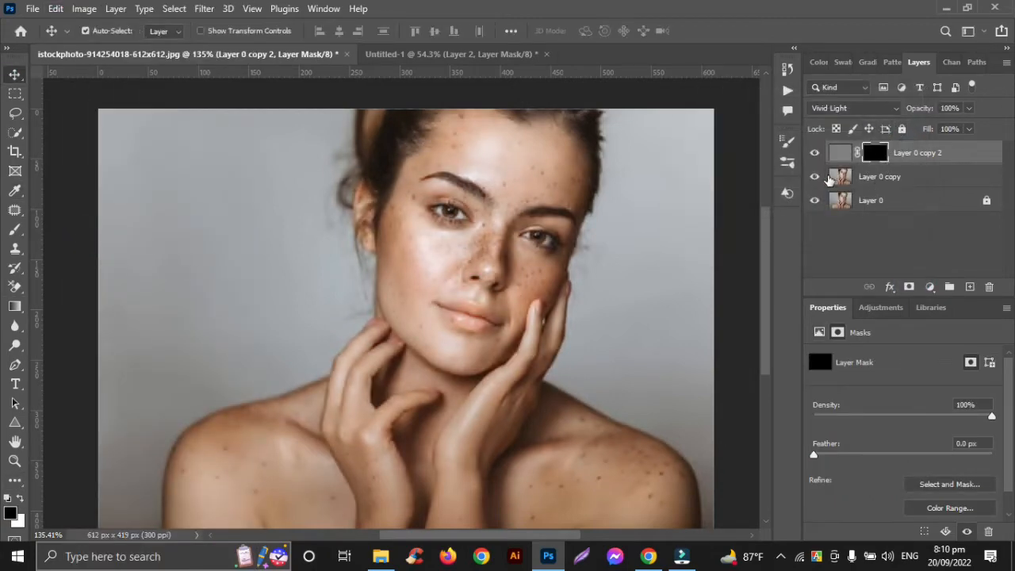
- With a size 20 brush at 88% opacity, paint white on the mask over the moles on the outer edge of the right-hand shoulder
click(869, 155)
click(14, 229)
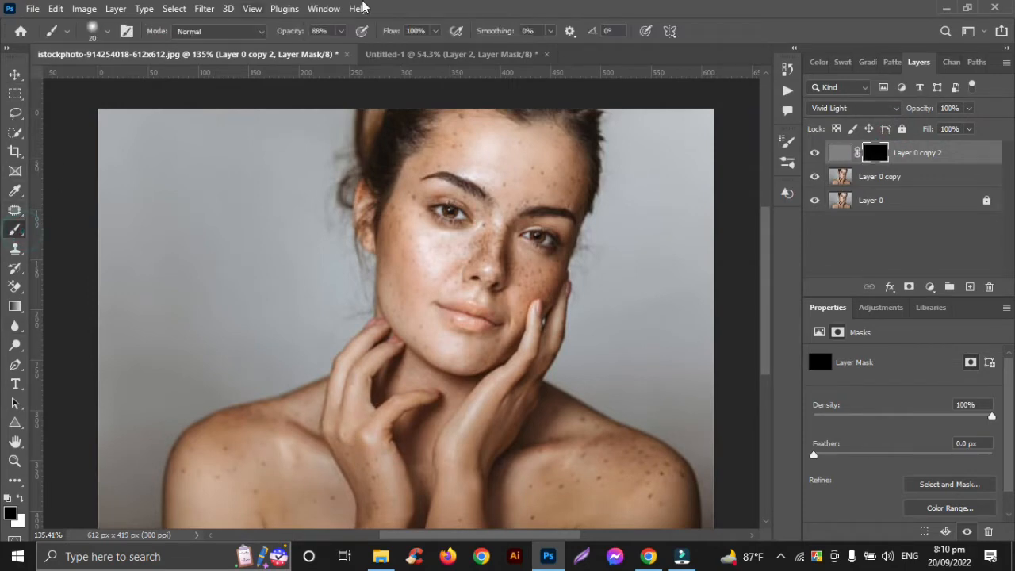
scroll(674, 393, down, 3)
scroll(662, 390, up, 5)
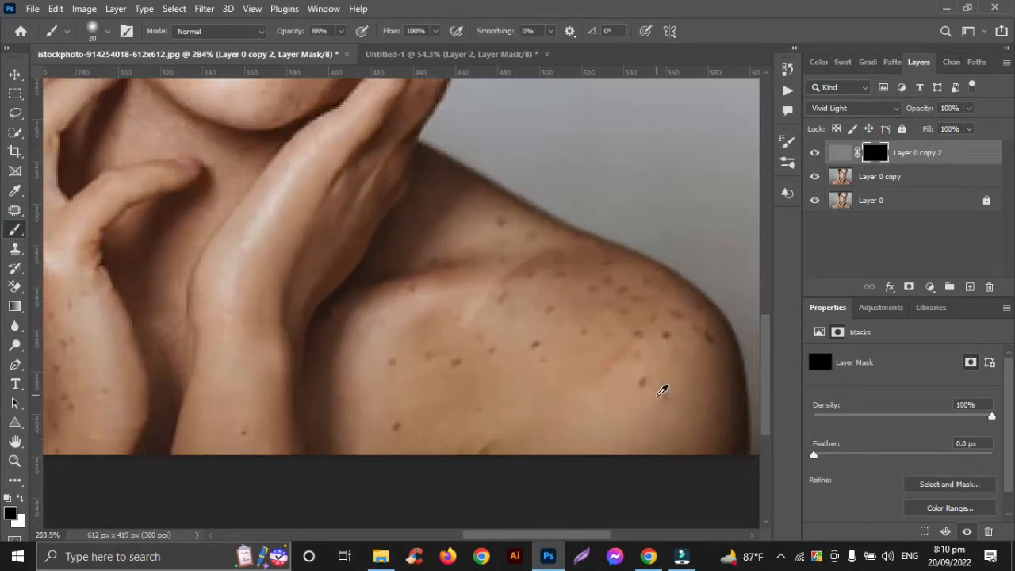
click(640, 379)
click(646, 383)
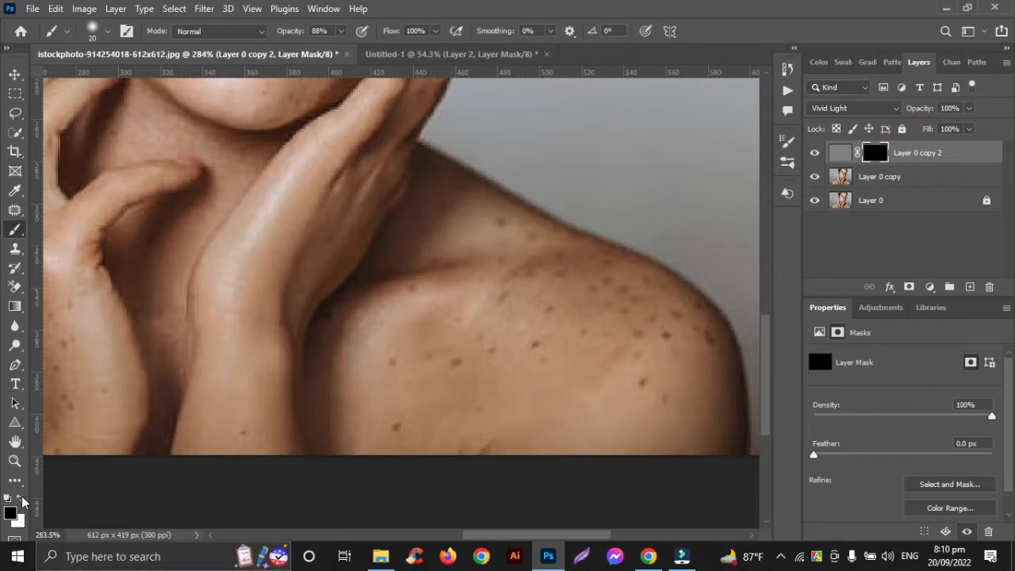
key(x)
scroll(649, 389, up, 2)
scroll(655, 393, right, 2)
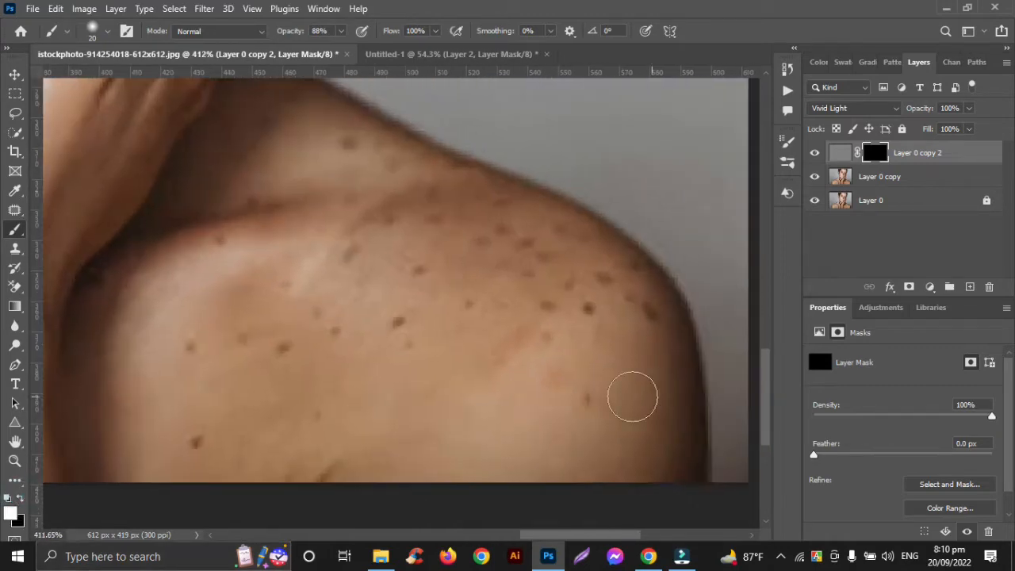
click(580, 309)
click(582, 297)
click(601, 285)
click(644, 311)
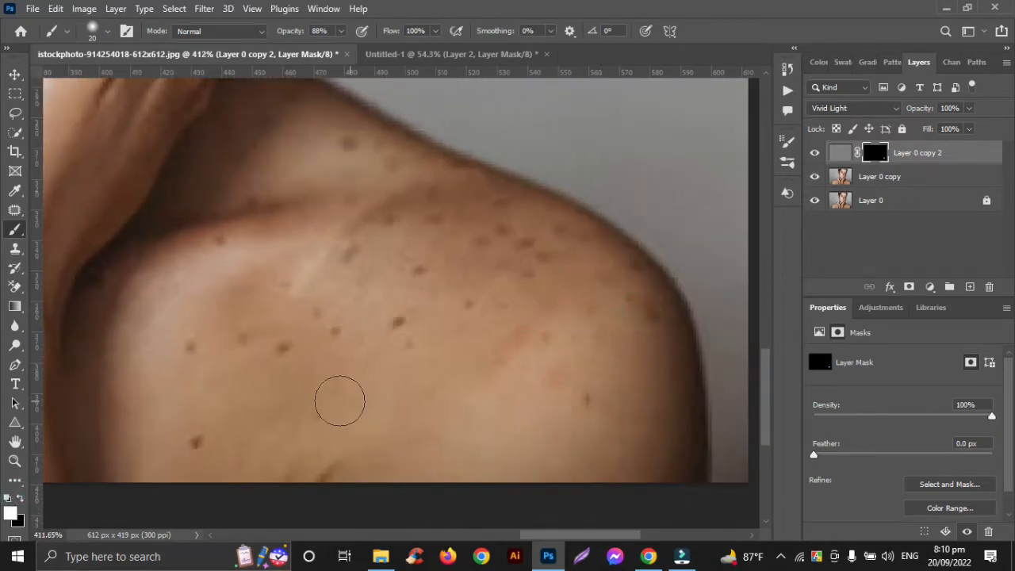
- Paint white on the mask over the remaining moles across the upper chest and front of the right-hand shoulder
click(204, 435)
click(238, 336)
click(326, 331)
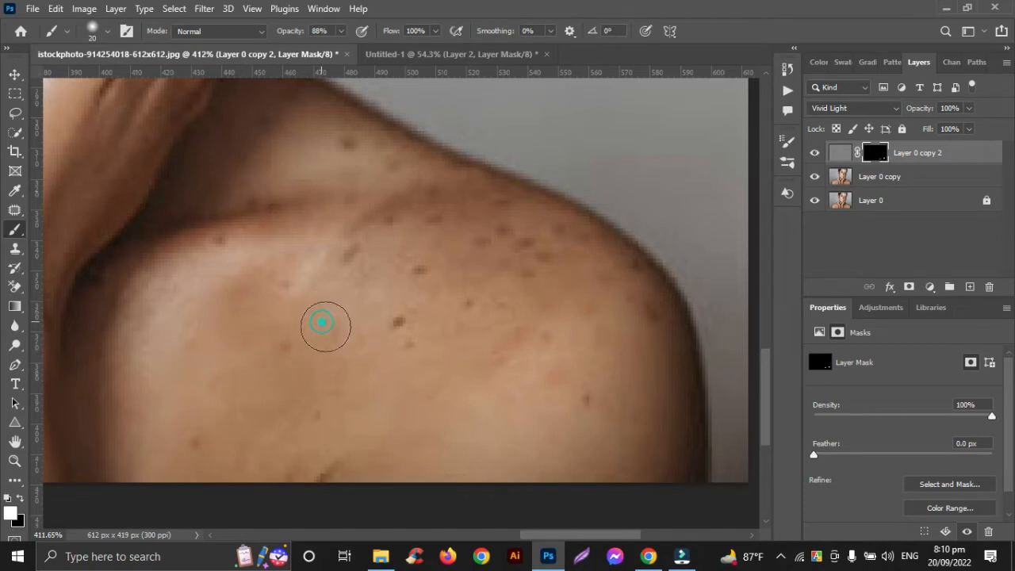
click(398, 322)
click(348, 255)
click(388, 227)
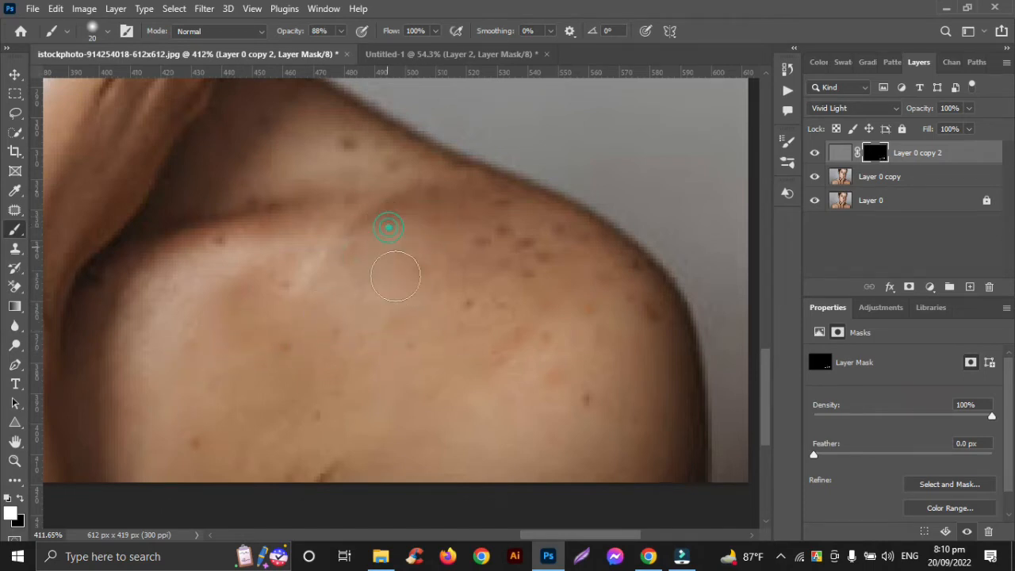
click(483, 240)
click(510, 233)
click(520, 269)
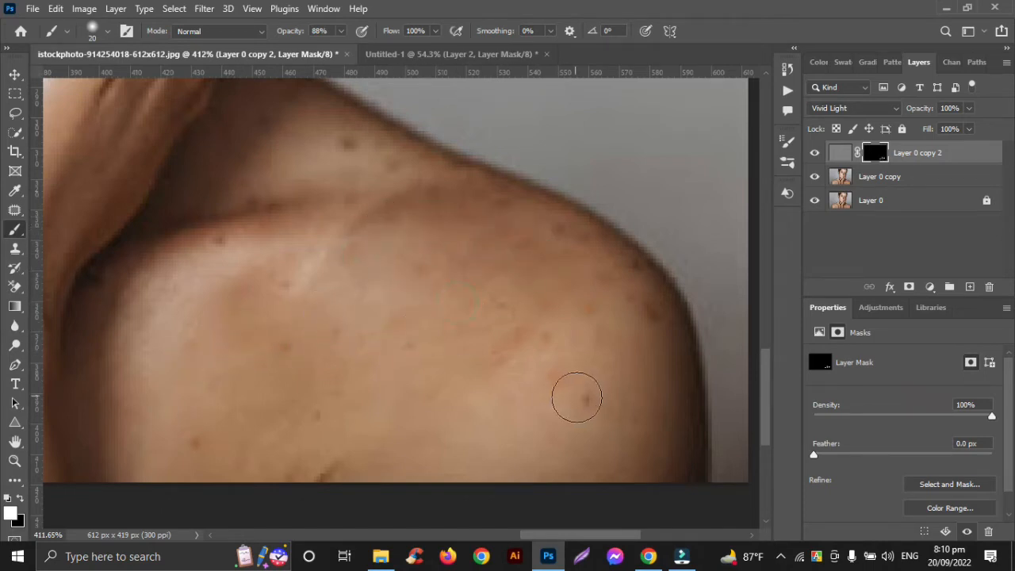
click(581, 399)
click(194, 441)
- Paint white on the mask over the spots between the neck and the top of the right-hand shoulder
scroll(345, 369, up, 2)
click(333, 202)
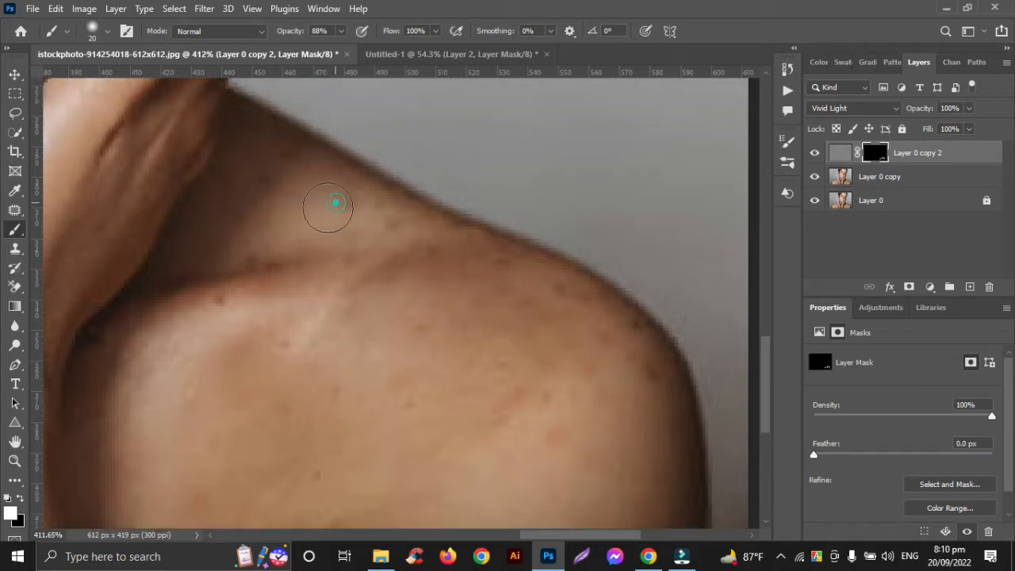
click(264, 193)
click(426, 254)
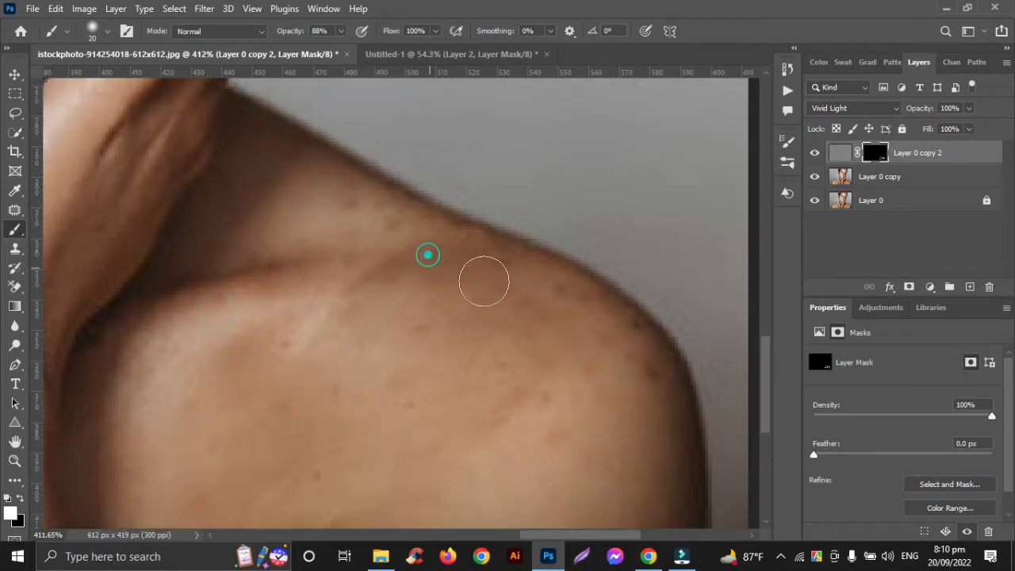
click(634, 331)
- Paint white on the mask over the moles on the shoulder at the left side of the photo
scroll(569, 402, down, 5)
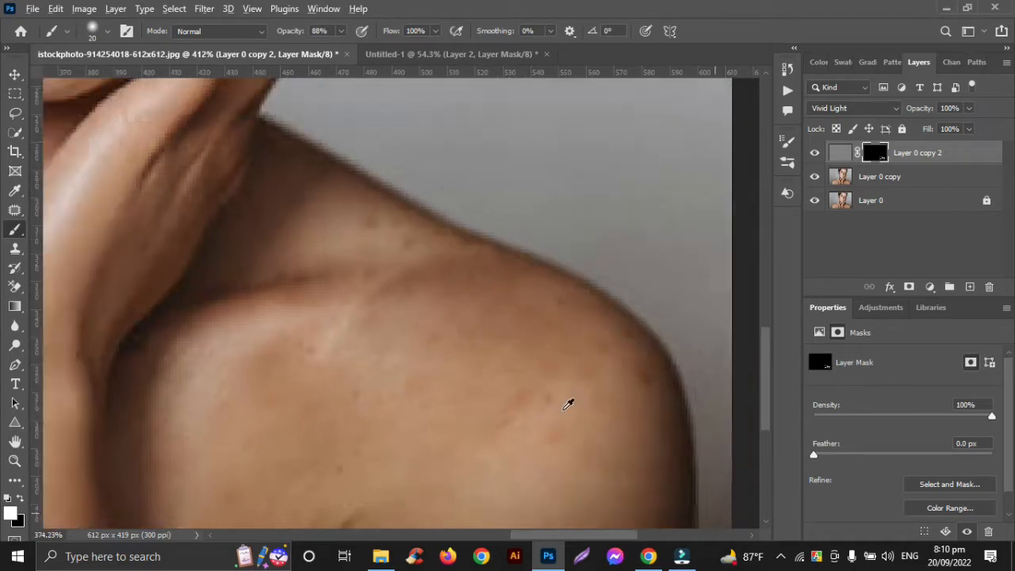
scroll(569, 401, left, 3)
scroll(561, 396, left, 1)
scroll(399, 397, down, 1)
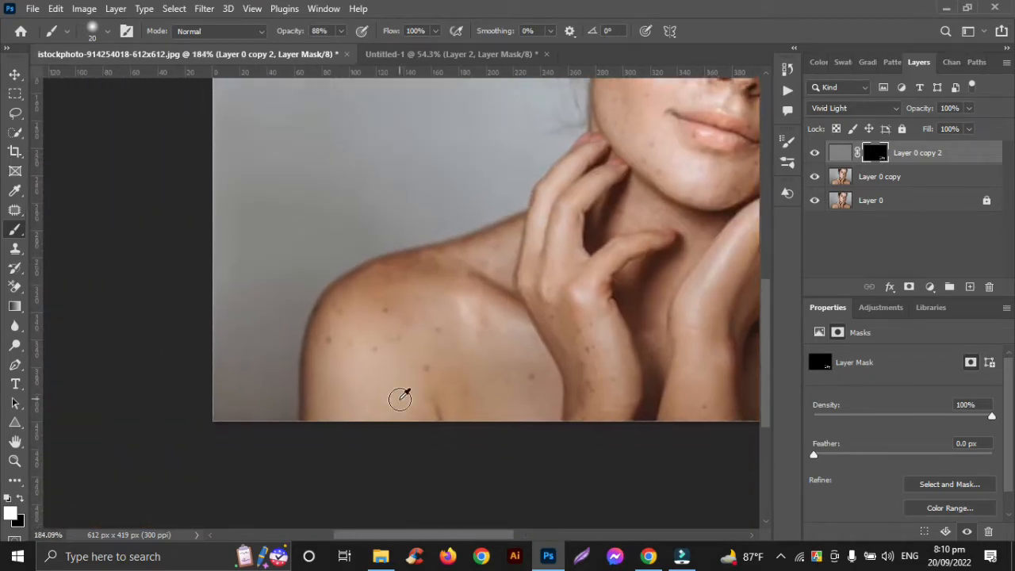
scroll(399, 394, up, 4)
click(352, 305)
click(379, 287)
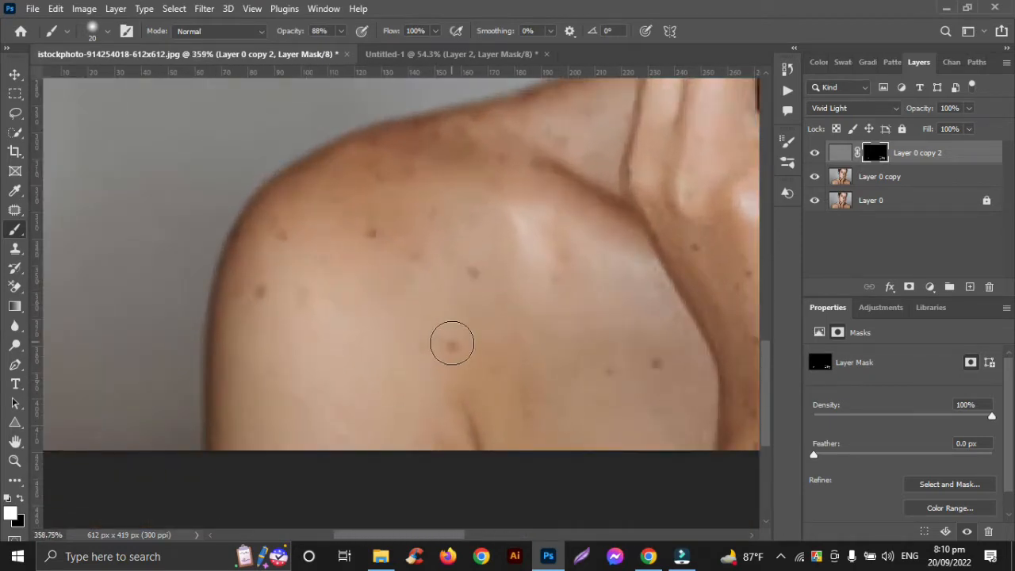
click(467, 274)
click(368, 238)
click(262, 291)
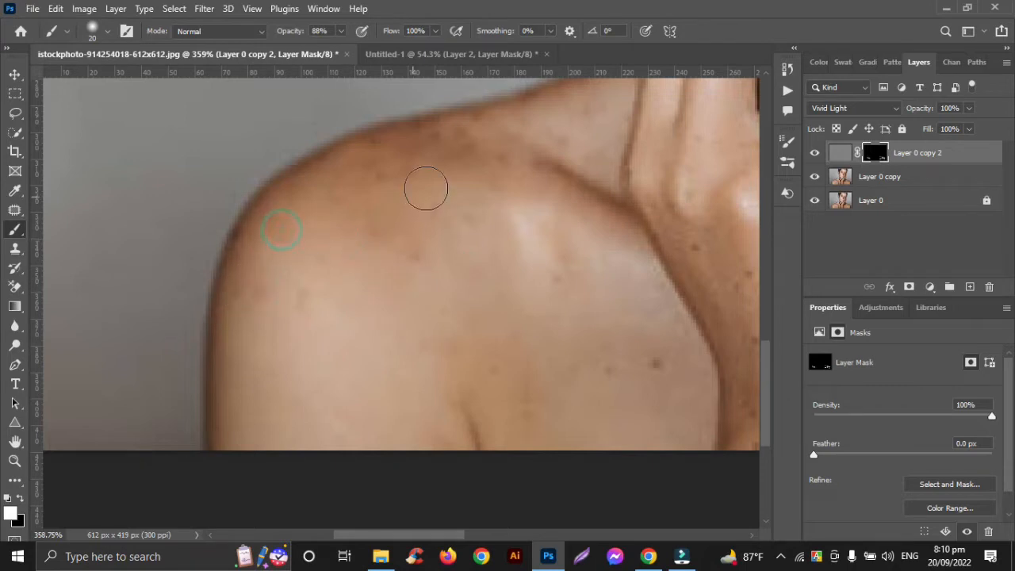
click(374, 179)
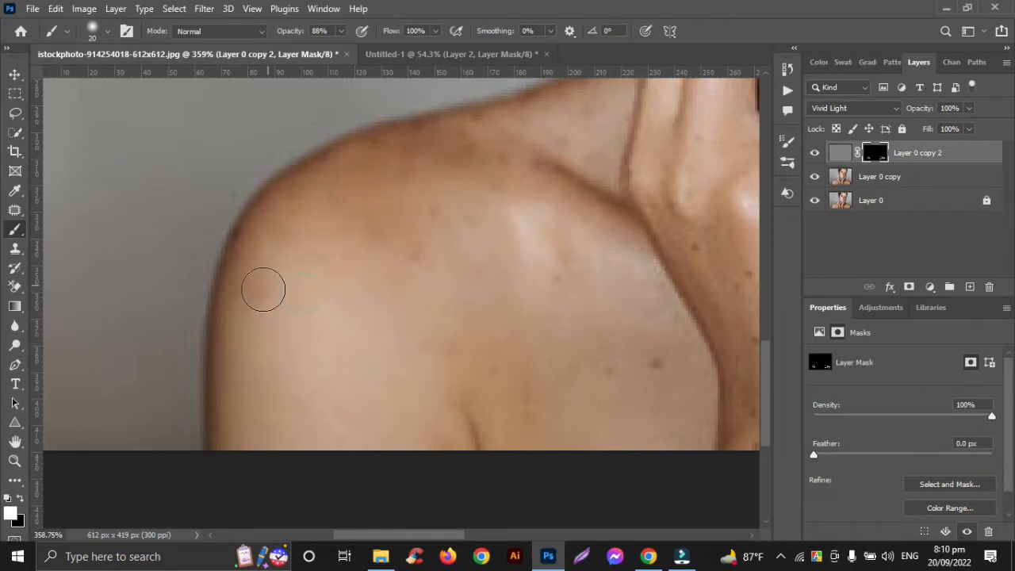
- Paint white on the mask over the spots on the chest and collarbone beside the left-hand forearm
scroll(412, 340, right, 4)
click(426, 359)
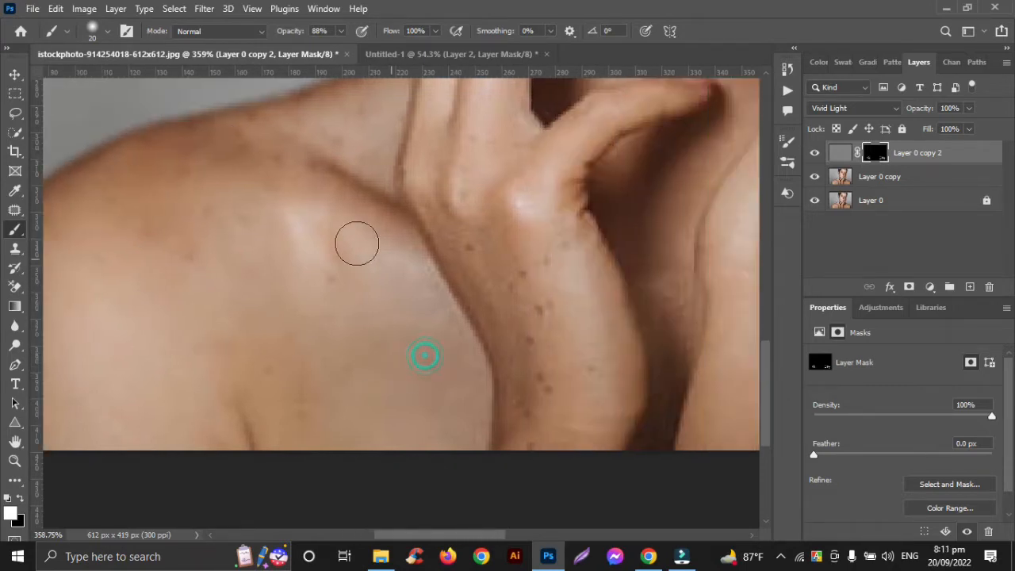
click(335, 141)
click(247, 127)
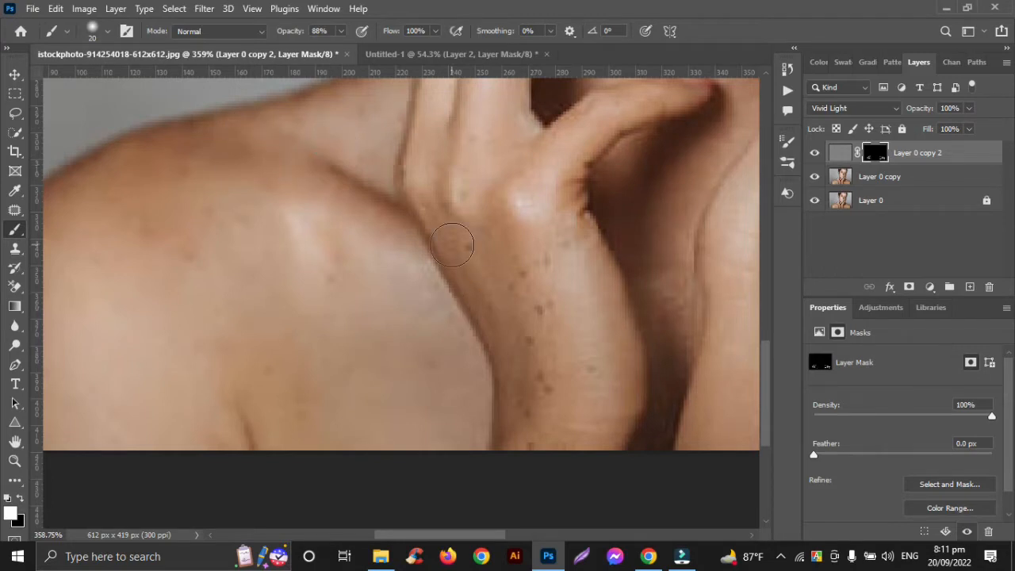
- Paint white on the mask over the moles along the left-hand wrist and forearm and on the other forearm
mouse_move(452, 245)
mouse_down()
mouse_move(516, 295)
mouse_move(508, 275)
mouse_move(516, 310)
mouse_up()
click(535, 347)
click(540, 390)
click(523, 410)
click(531, 441)
click(591, 359)
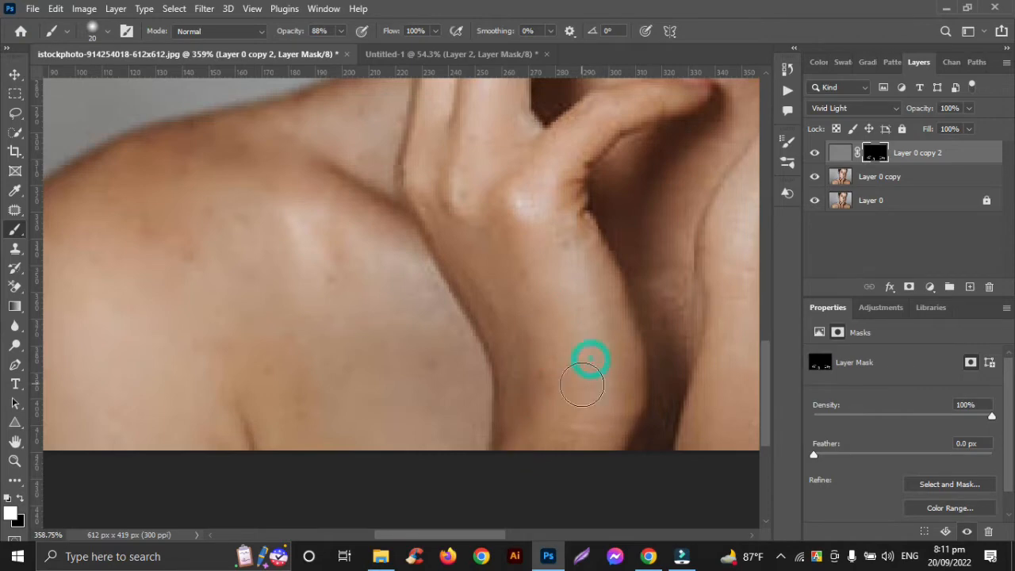
scroll(583, 384, right, 5)
click(560, 423)
- Touch up the faint spots left along the collarbone, top and outer edge of the right-hand shoulder with white on the mask
scroll(560, 423, up, 5)
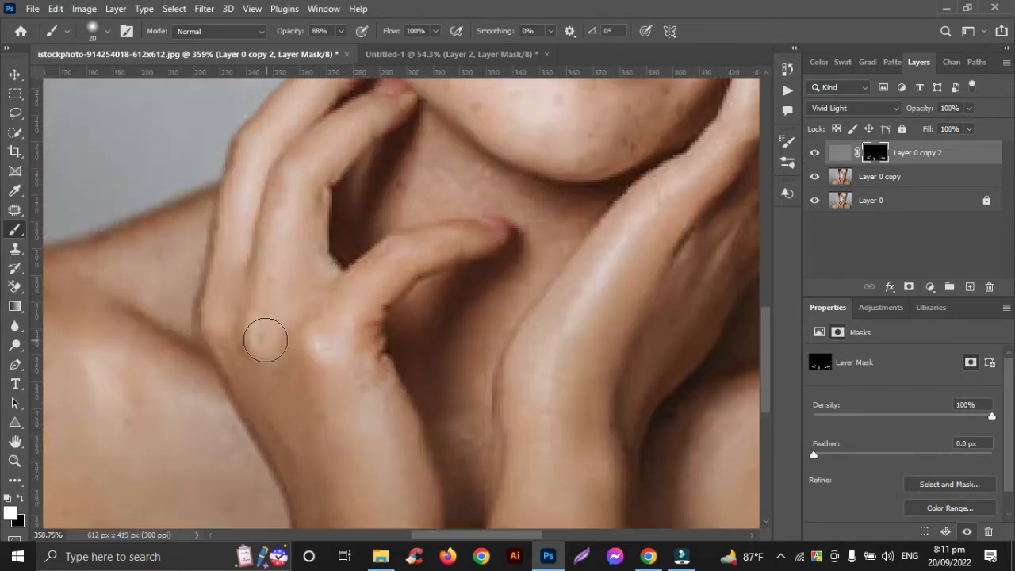
scroll(375, 421, down, 2)
scroll(376, 422, down, 5)
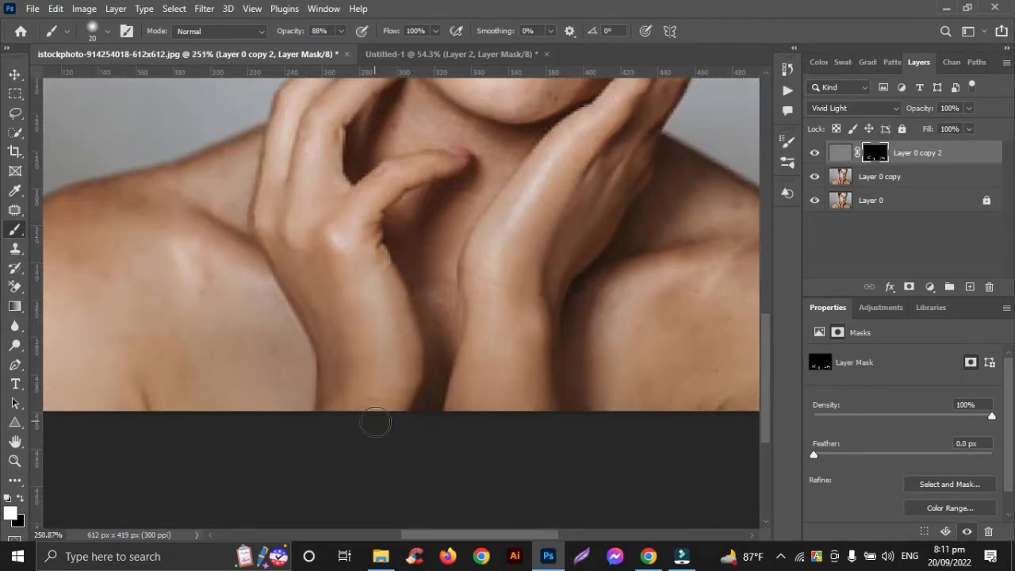
scroll(378, 426, right, 5)
scroll(374, 417, up, 6)
scroll(553, 359, up, 1)
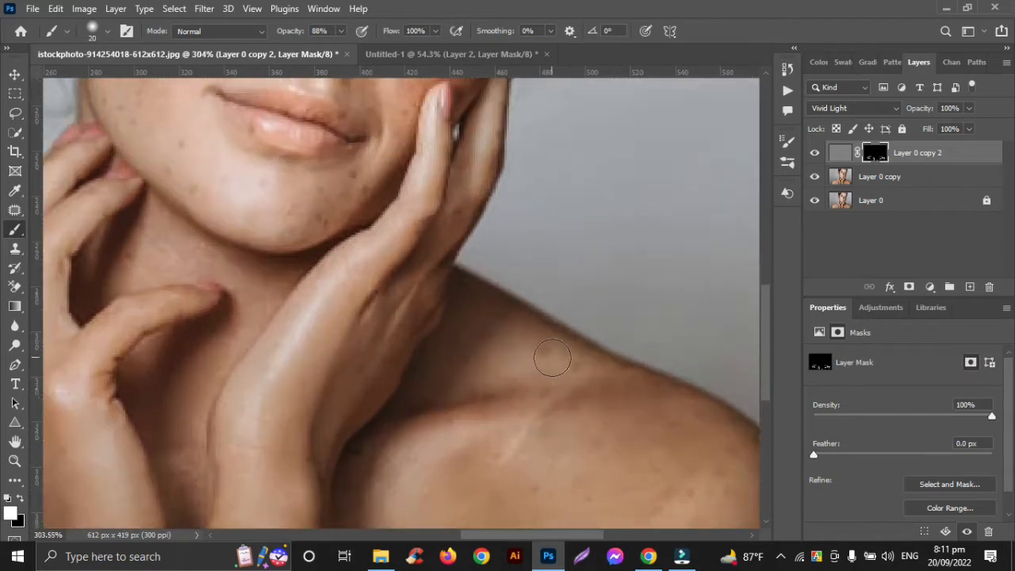
click(577, 370)
click(545, 400)
click(728, 455)
click(691, 416)
click(690, 493)
scroll(547, 468, down, 2)
scroll(550, 476, up, 3)
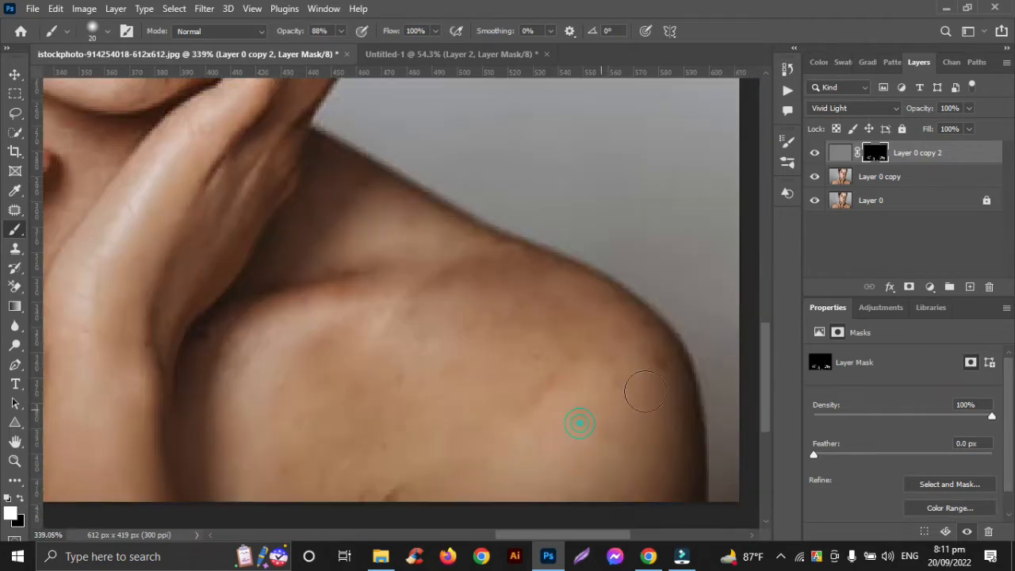
click(663, 368)
scroll(371, 447, down, 3)
scroll(369, 443, up, 4)
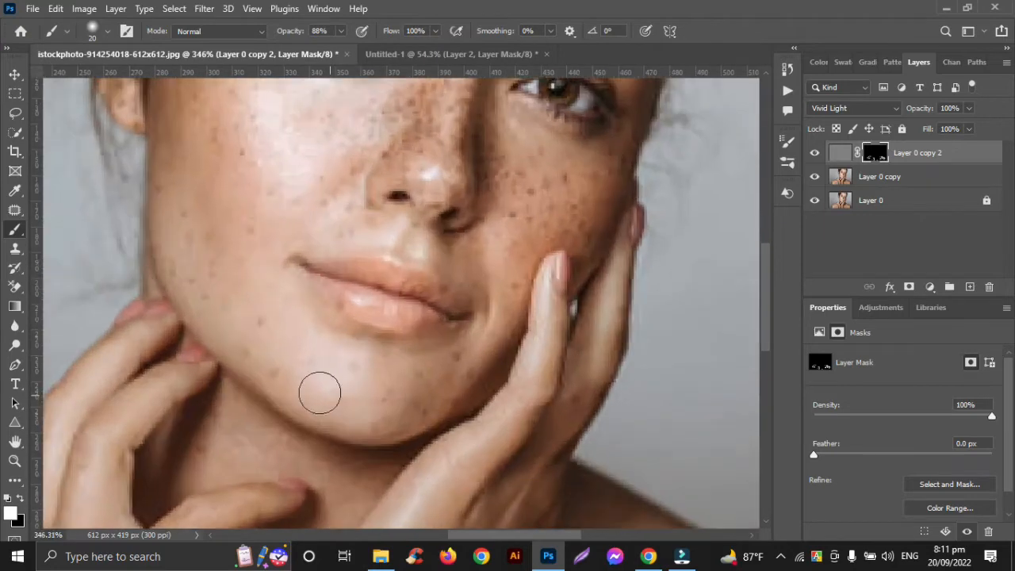
- Paint white on the mask over the spots along the chin and below the lower lip
click(273, 368)
click(269, 328)
click(349, 368)
click(401, 387)
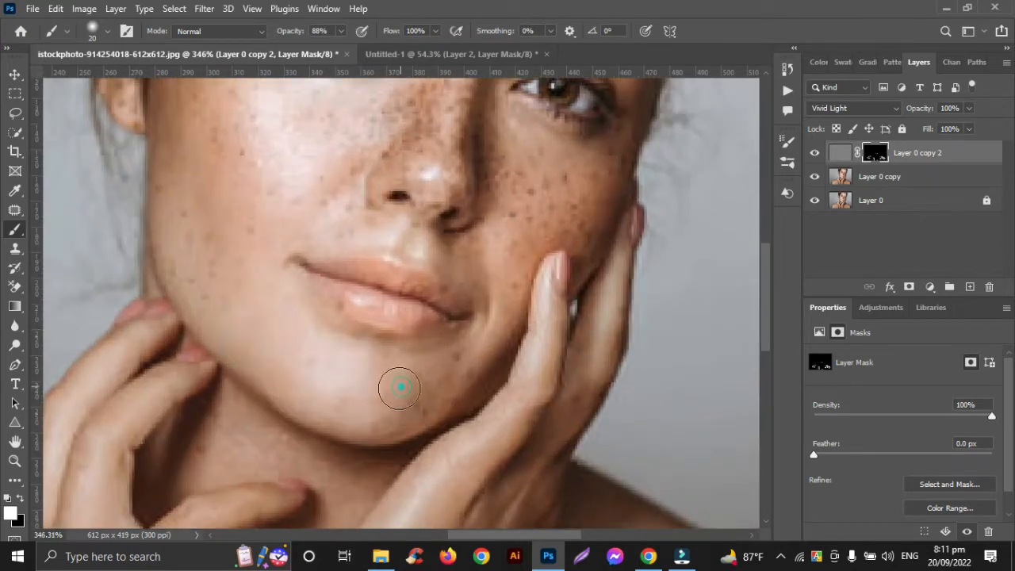
- Paint white on the mask over the spots along the left-hand jawline and lower cheek
scroll(321, 374, left, 2)
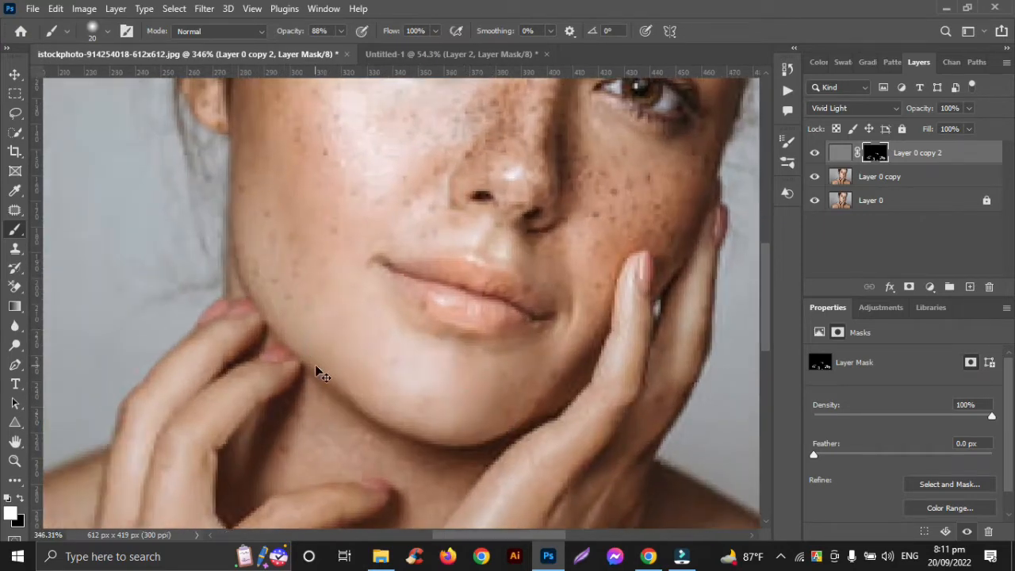
scroll(321, 374, up, 2)
click(390, 218)
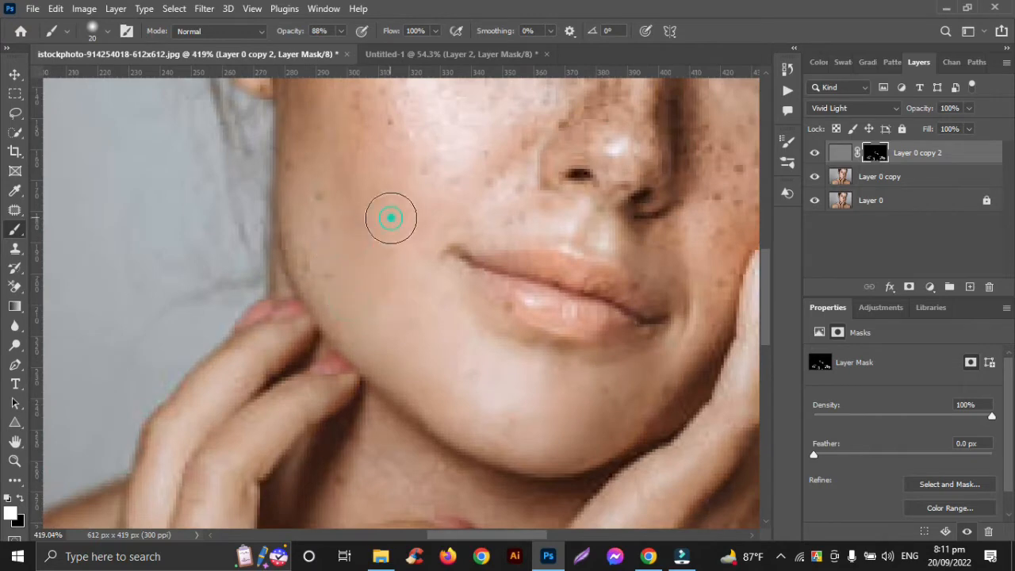
click(330, 200)
scroll(333, 267, up, 5)
click(305, 304)
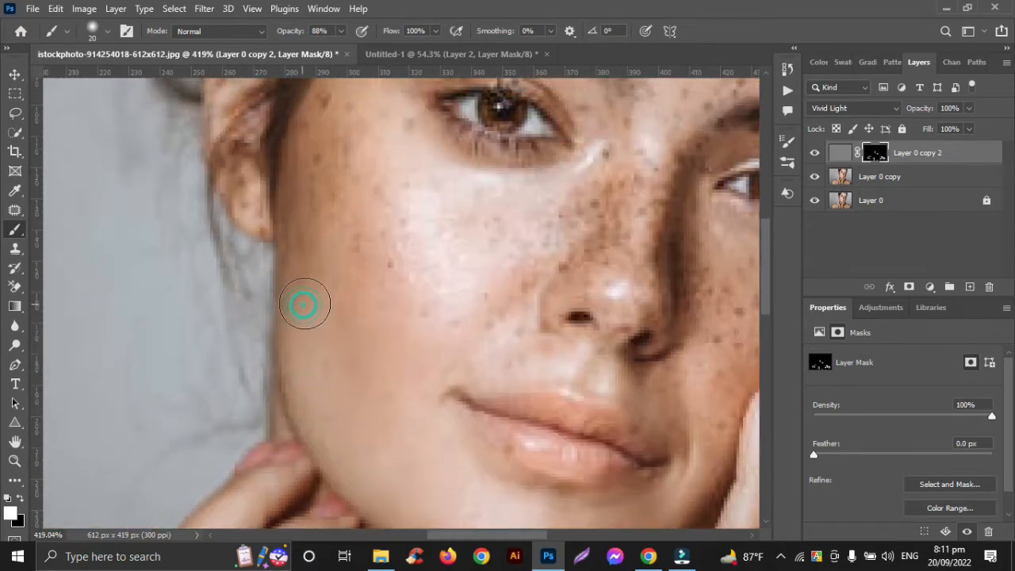
- Paint white on the mask over the freckles on the left-hand upper cheek, from beside the ear to below the eye
scroll(329, 175, up, 2)
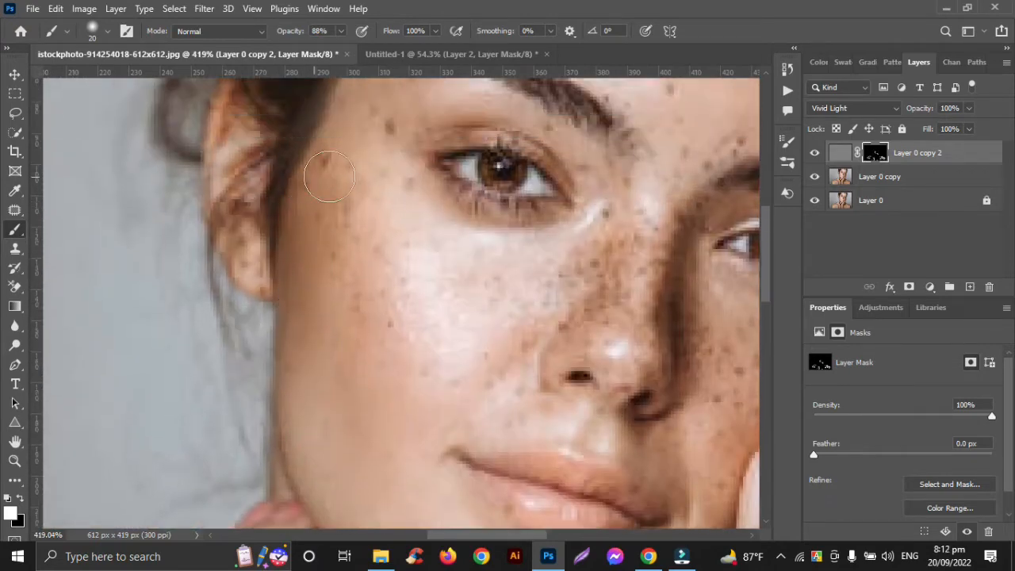
mouse_move(329, 175)
mouse_down()
mouse_move(326, 205)
mouse_move(357, 313)
mouse_move(418, 388)
mouse_move(385, 325)
mouse_move(394, 283)
mouse_move(383, 234)
mouse_move(405, 199)
mouse_move(479, 378)
mouse_move(355, 309)
mouse_move(478, 289)
mouse_up()
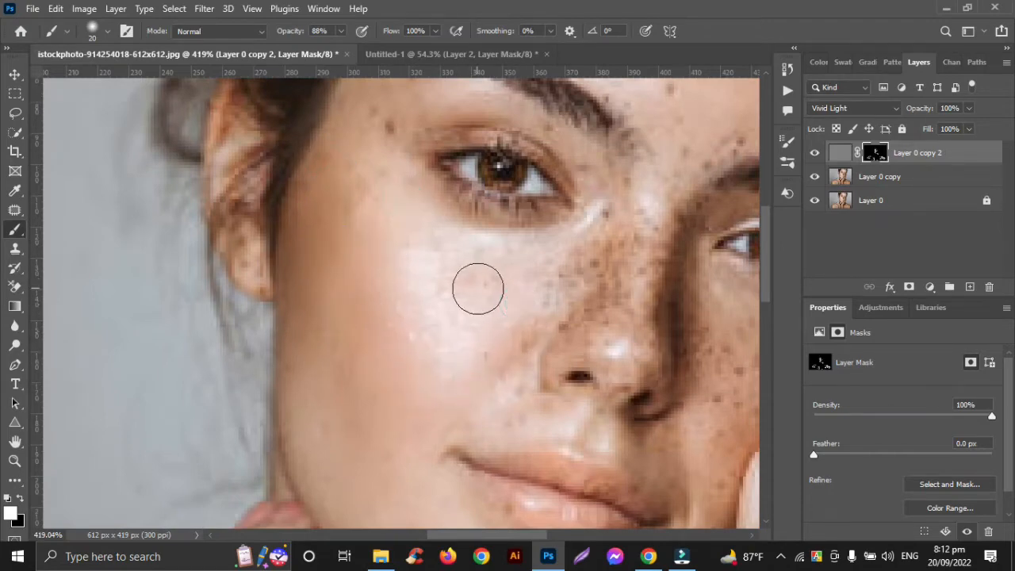
scroll(444, 284, up, 3)
drag(347, 300, 325, 372)
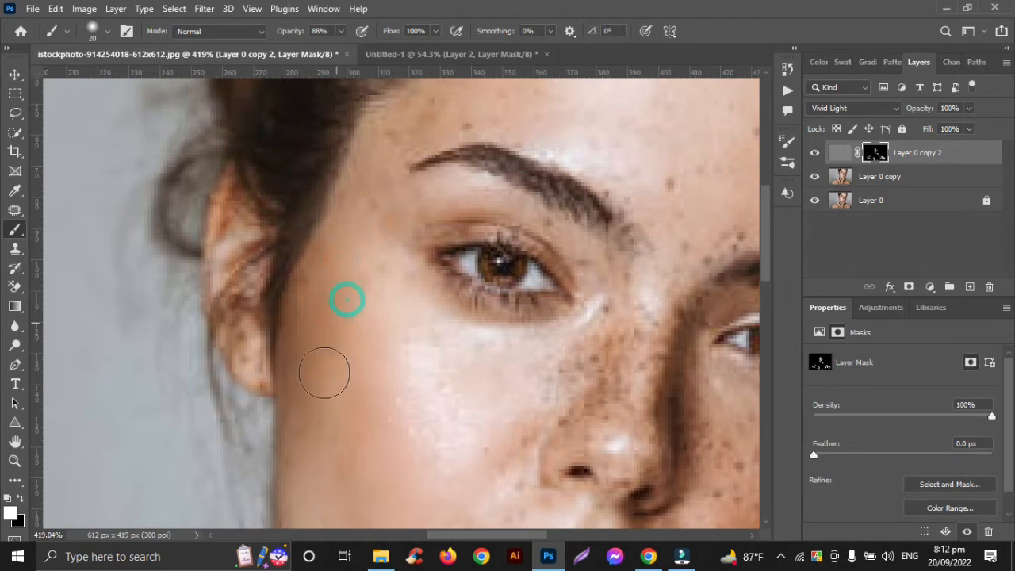
- Paint white on the mask over the left-hand temple, and with the brush reduced to 10 px over the forehead spots above the left-hand eyebrow
scroll(335, 356, up, 3)
drag(359, 312, 386, 265)
click(400, 253)
key([)
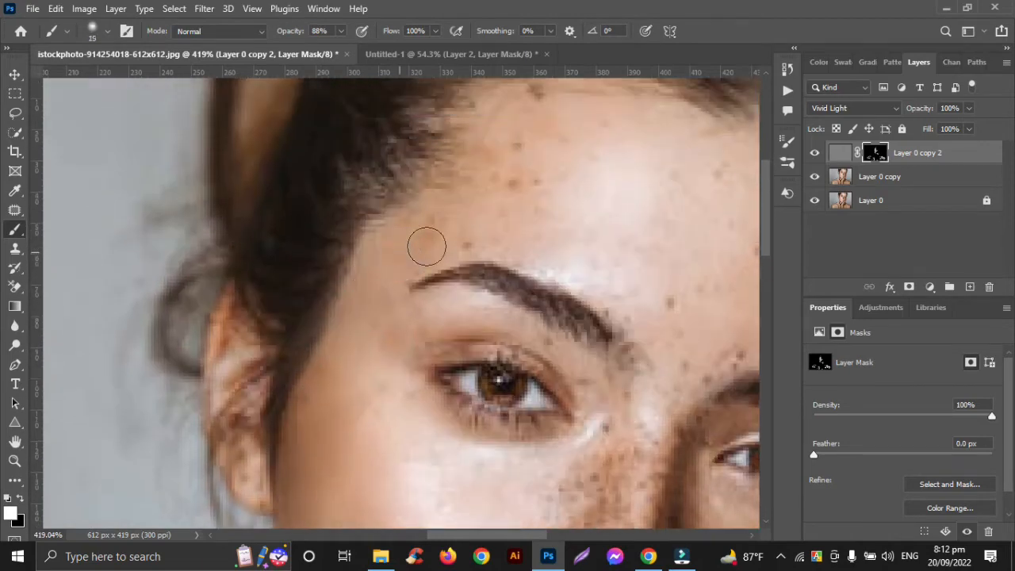
key([)
click(464, 244)
click(519, 149)
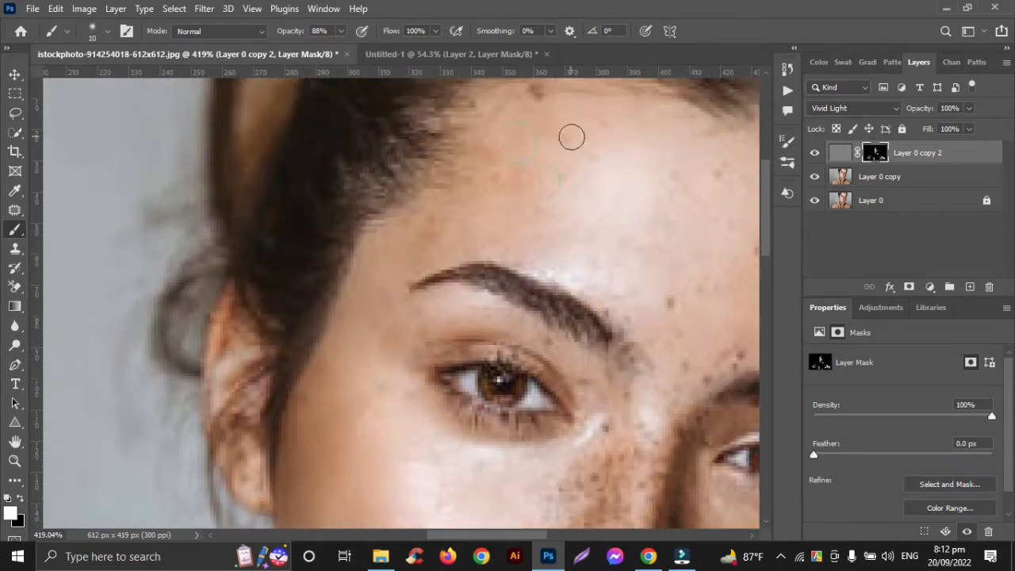
scroll(666, 302, up, 2)
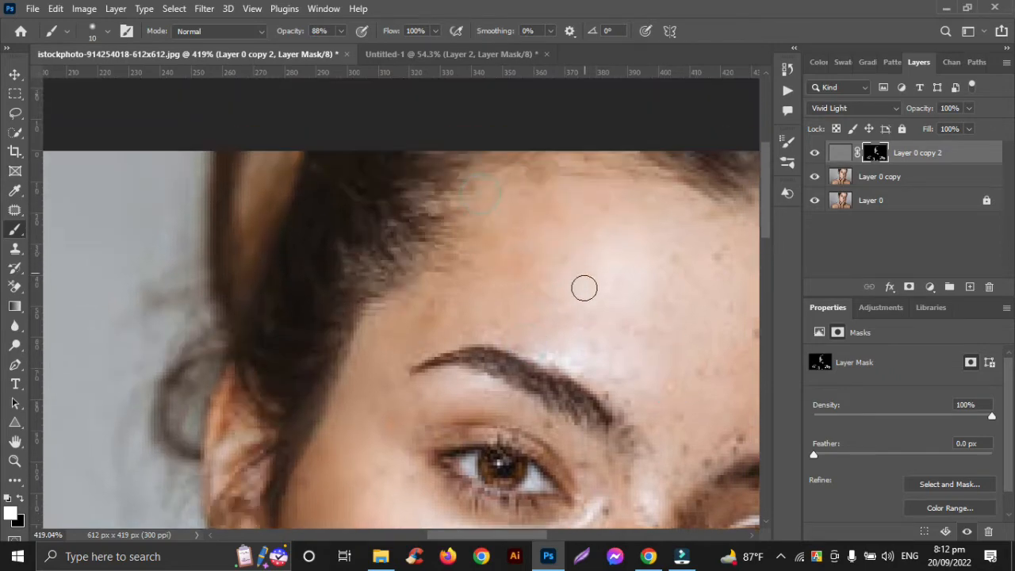
- Paint white on the mask over the spots across the right-hand half of the forehead with a 20 px brush
scroll(623, 326, right, 6)
key(])
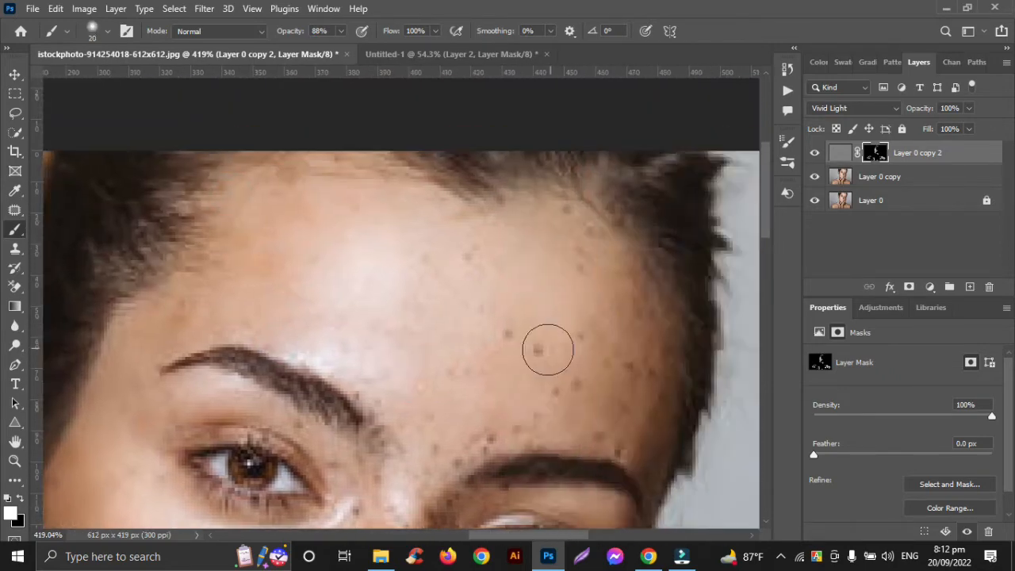
click(516, 344)
click(564, 387)
click(583, 268)
click(581, 235)
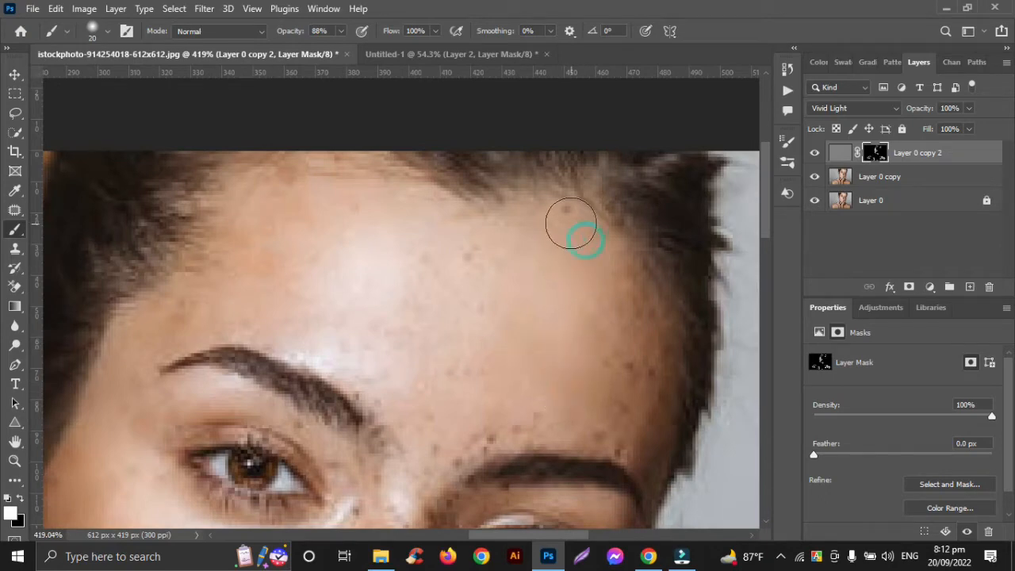
scroll(471, 256, down, 3)
click(624, 271)
click(628, 347)
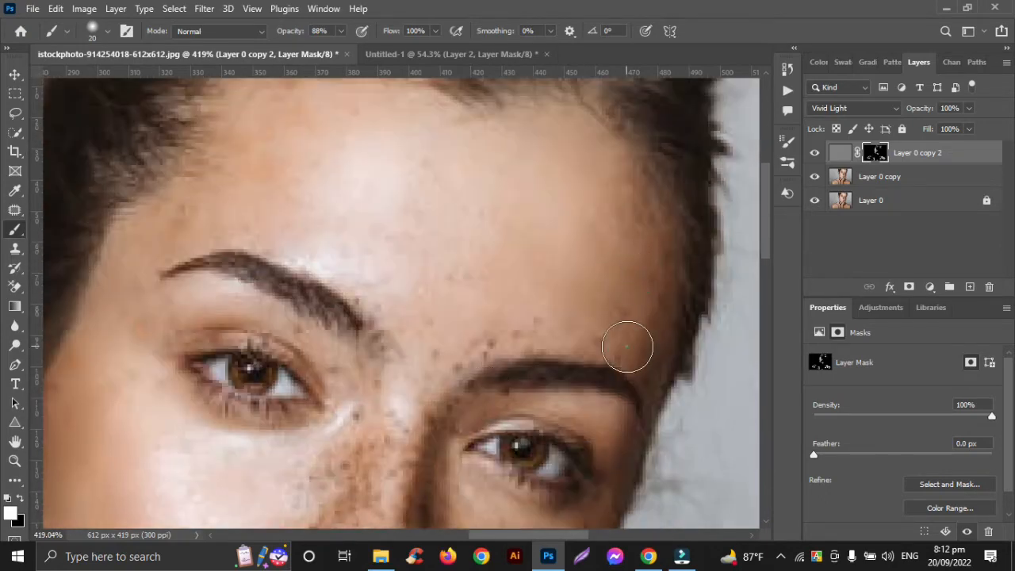
- Paint white on the mask over the spots above the right-hand eyebrow and the freckles across the right-hand cheek with a 10 px brush
key([)
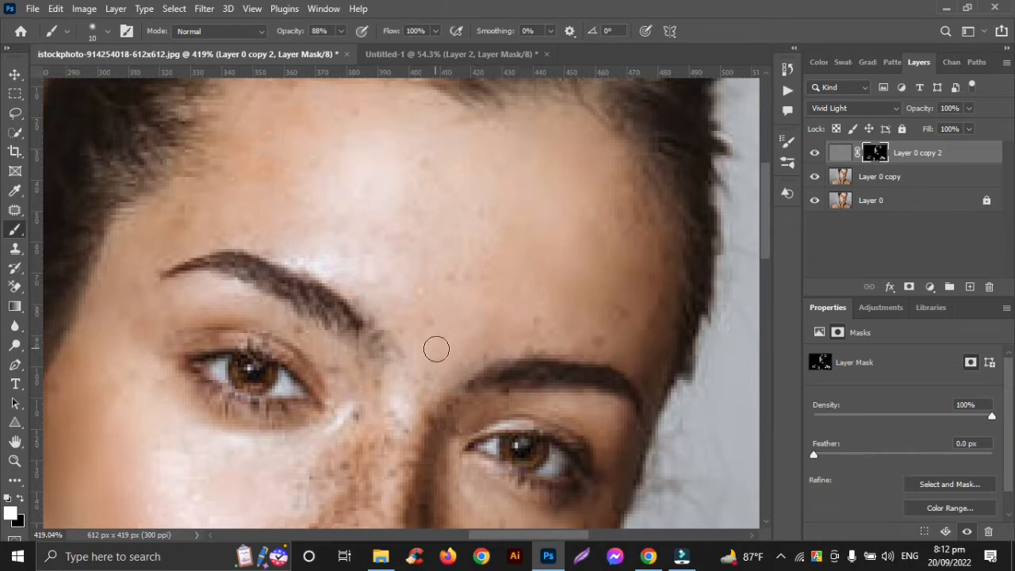
scroll(437, 349, down, 4)
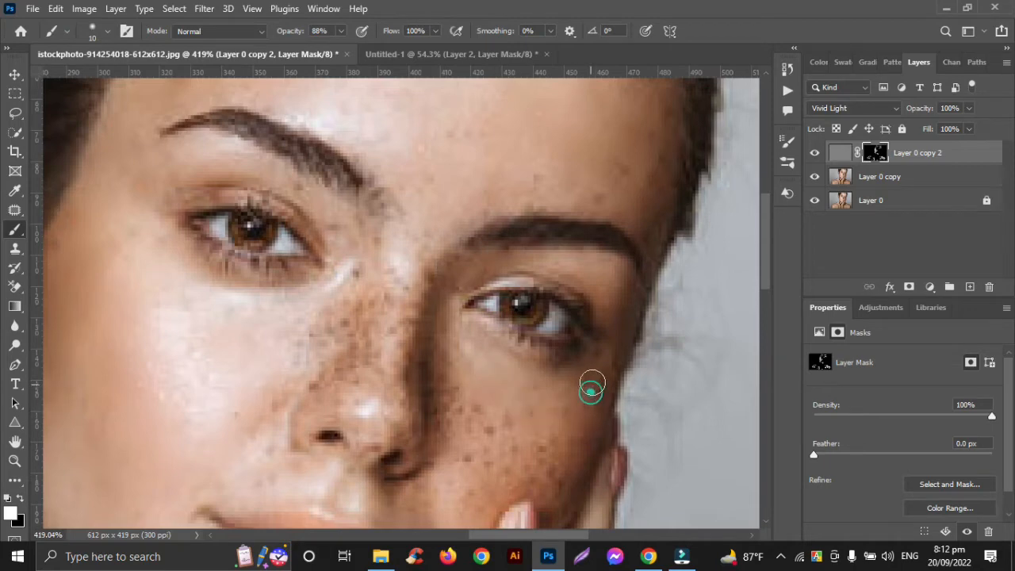
scroll(579, 439, down, 3)
click(557, 418)
click(552, 359)
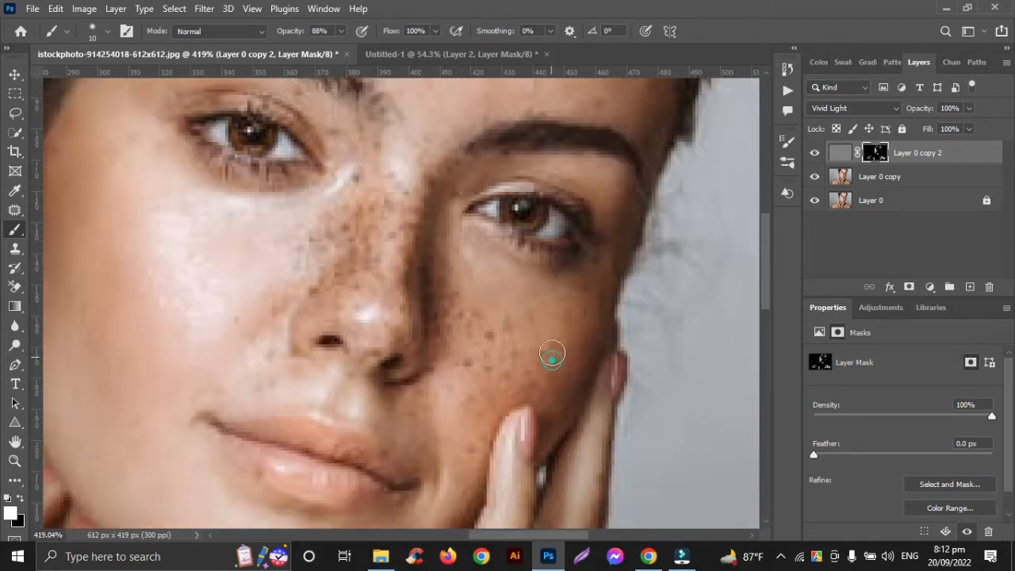
click(497, 381)
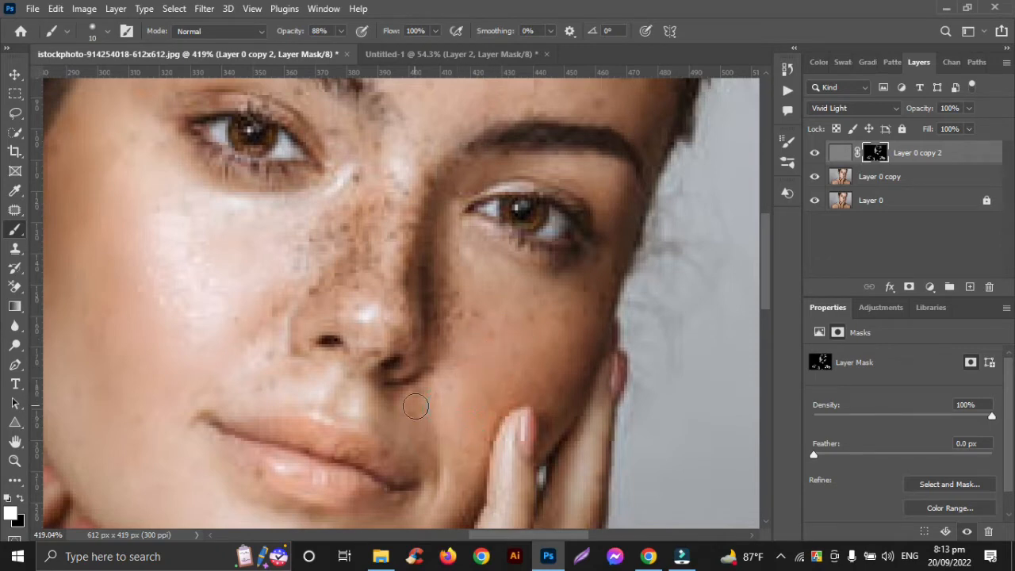
click(430, 370)
click(438, 290)
click(476, 315)
- Paint white on the mask along the shadowed side of the nose, up to the inner corner of the right-hand eye
scroll(447, 337, up, 2)
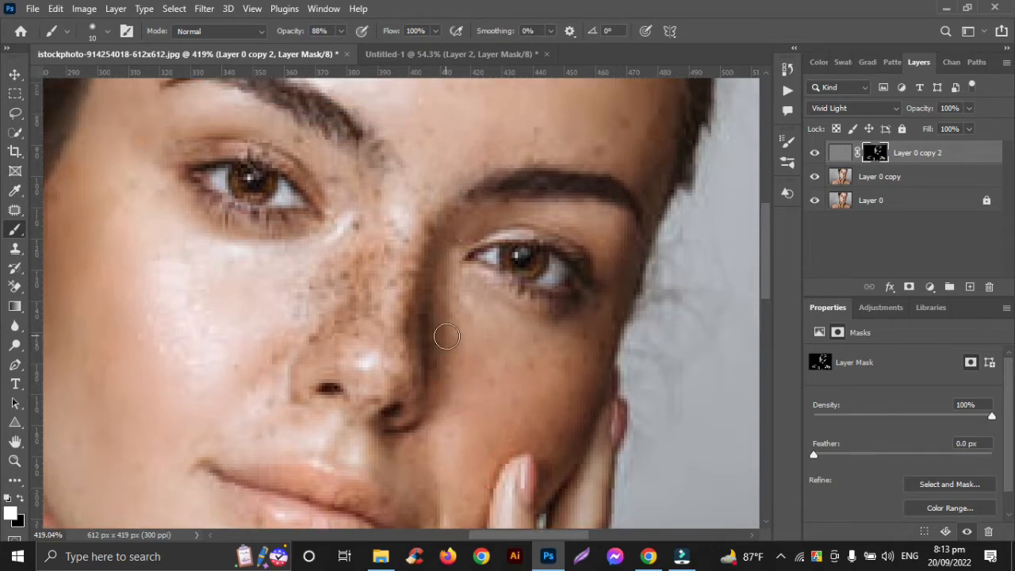
click(439, 297)
click(435, 249)
click(451, 215)
click(423, 290)
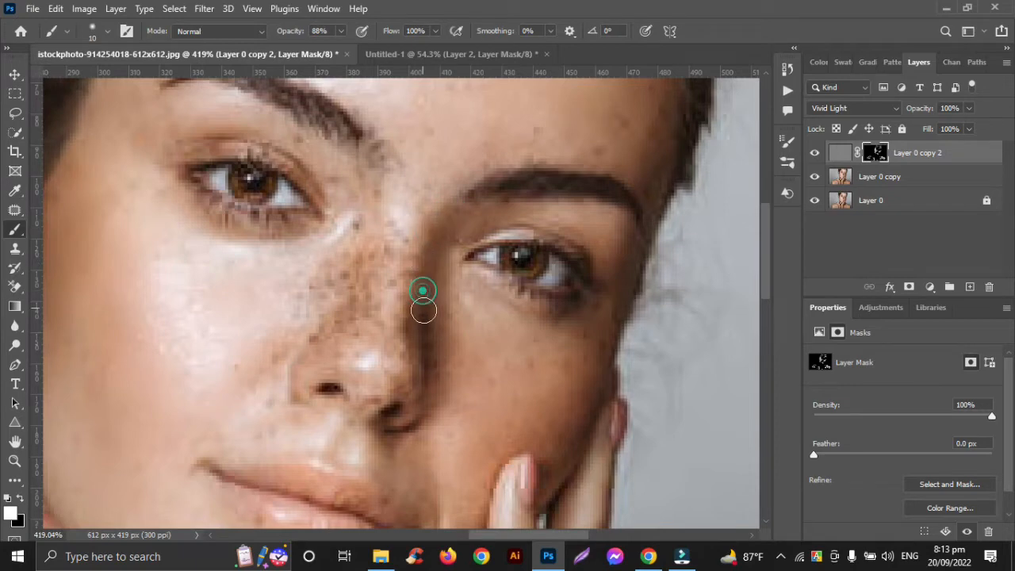
click(431, 356)
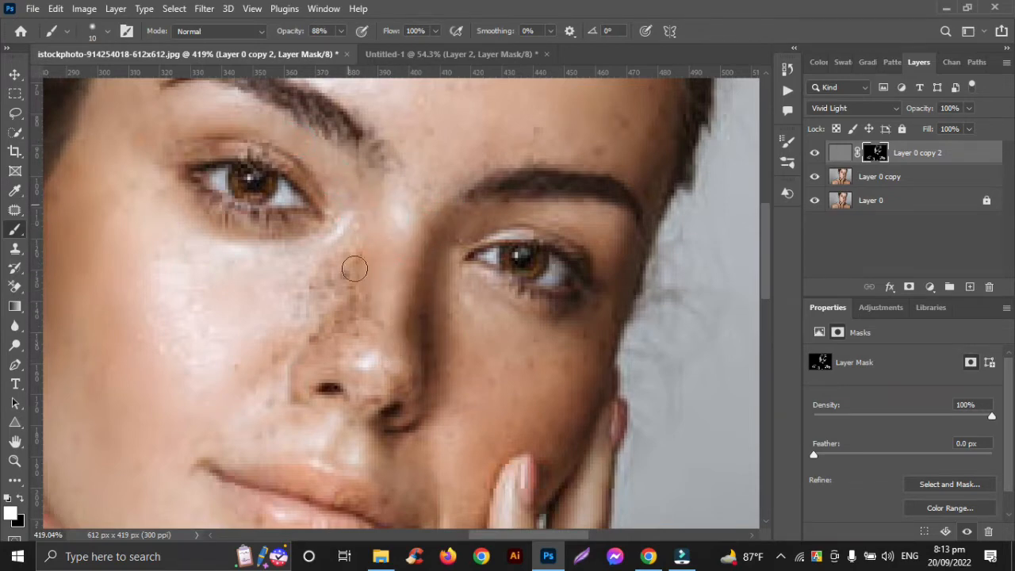
- Paint white on the mask over the freckles on the lit side, tip and nostrils of the nose
click(344, 250)
click(326, 281)
click(367, 293)
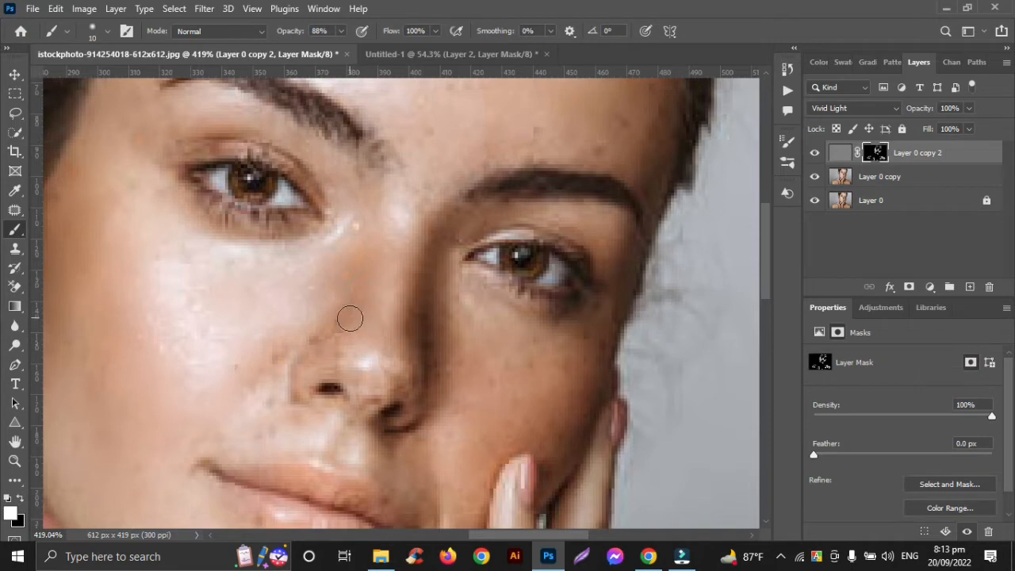
click(409, 379)
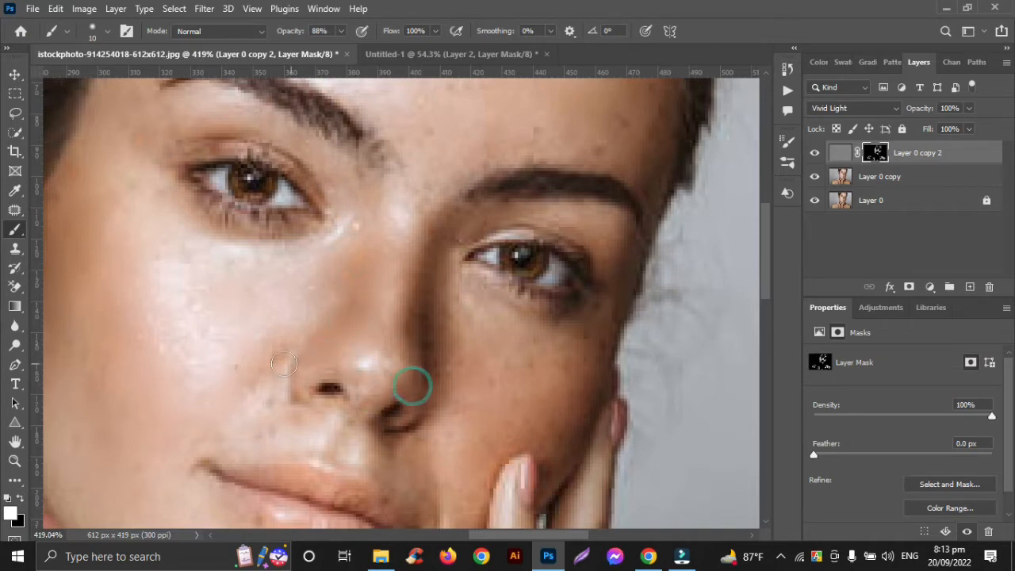
click(347, 394)
- Touch up the remaining spots around the lips, on the forehead and under the right-hand eye with white on the mask, using an 8 px brush
scroll(381, 393, down, 5)
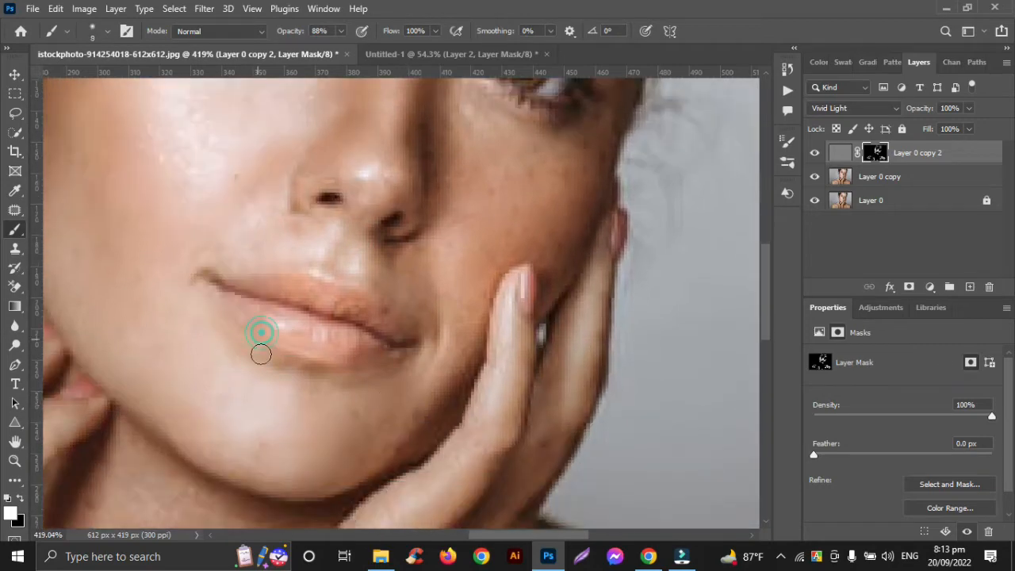
scroll(285, 361, up, 2)
scroll(418, 479, up, 6)
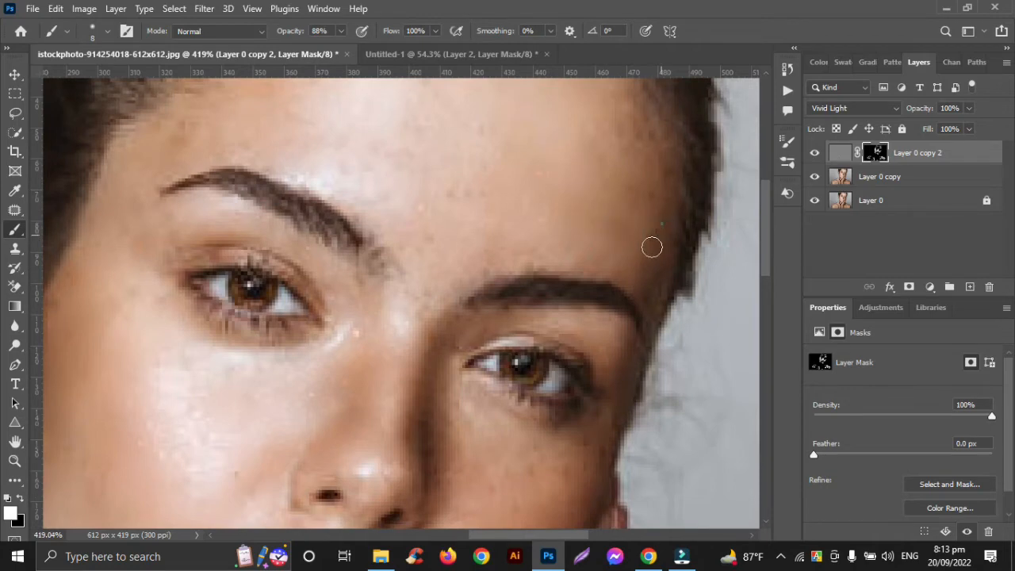
click(459, 353)
click(586, 467)
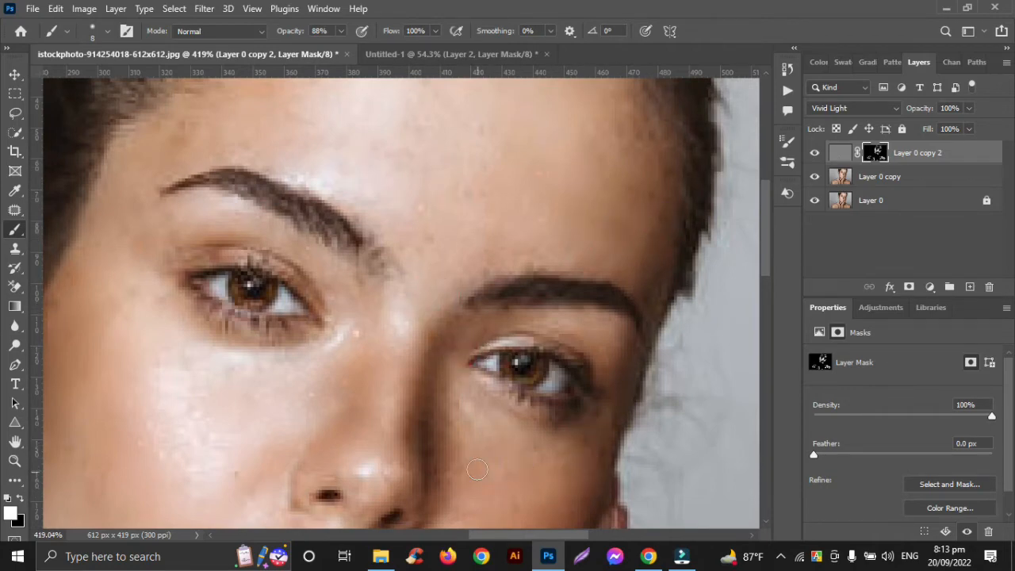
- Compare the whole portrait with and without the masked smoothing layer
scroll(468, 464, down, 4)
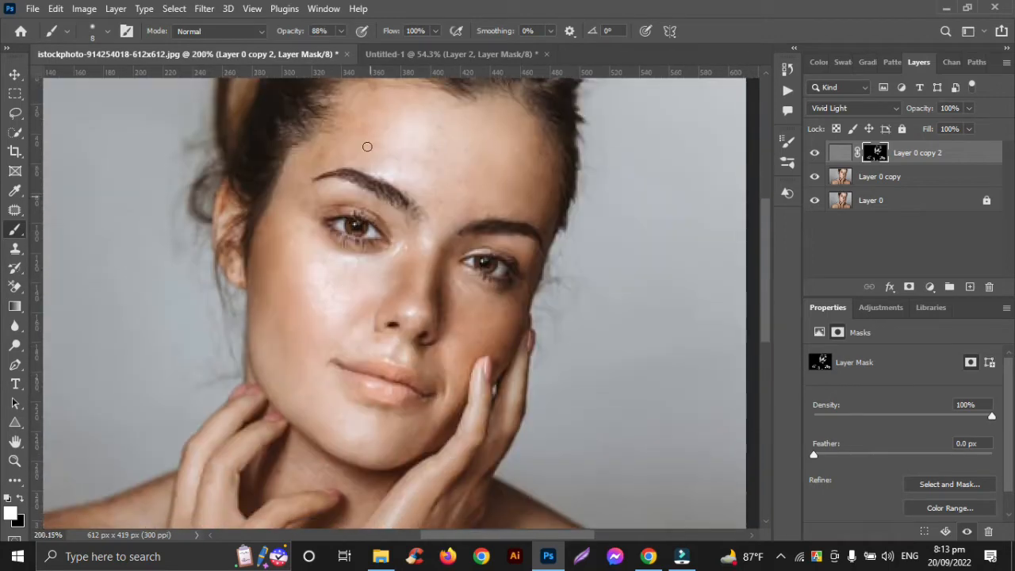
scroll(474, 233, down, 3)
scroll(474, 232, down, 3)
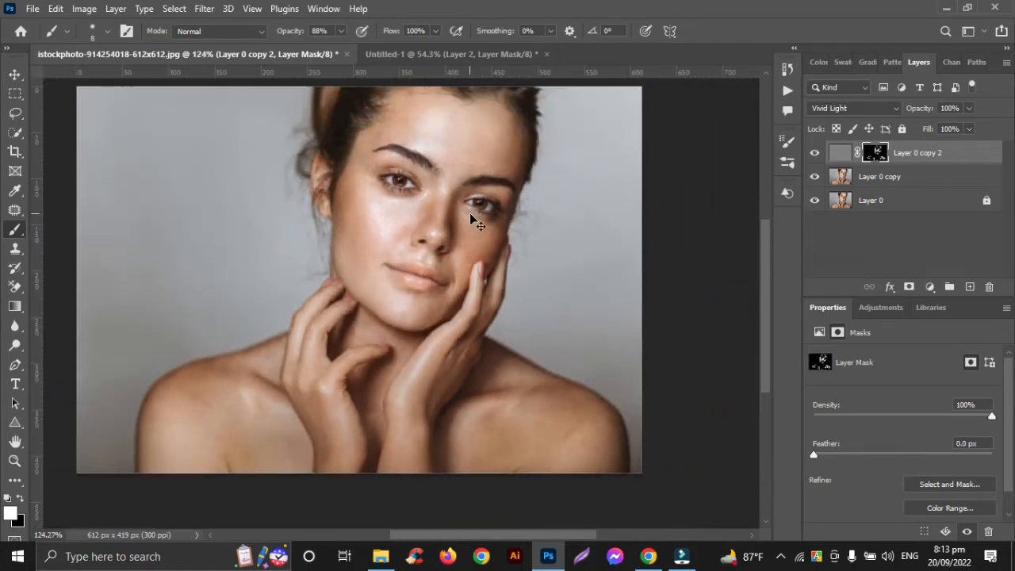
scroll(474, 149, up, 1)
click(14, 73)
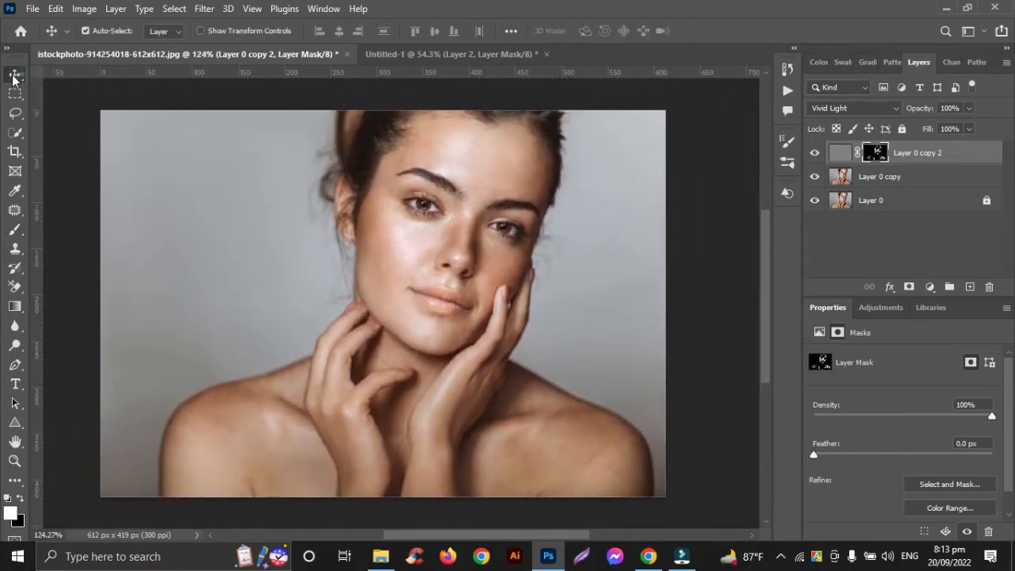
click(815, 153)
click(815, 153)
- Merge the masked smoothing layer with Layer 0 copy and duplicate the merged layer
click(906, 176)
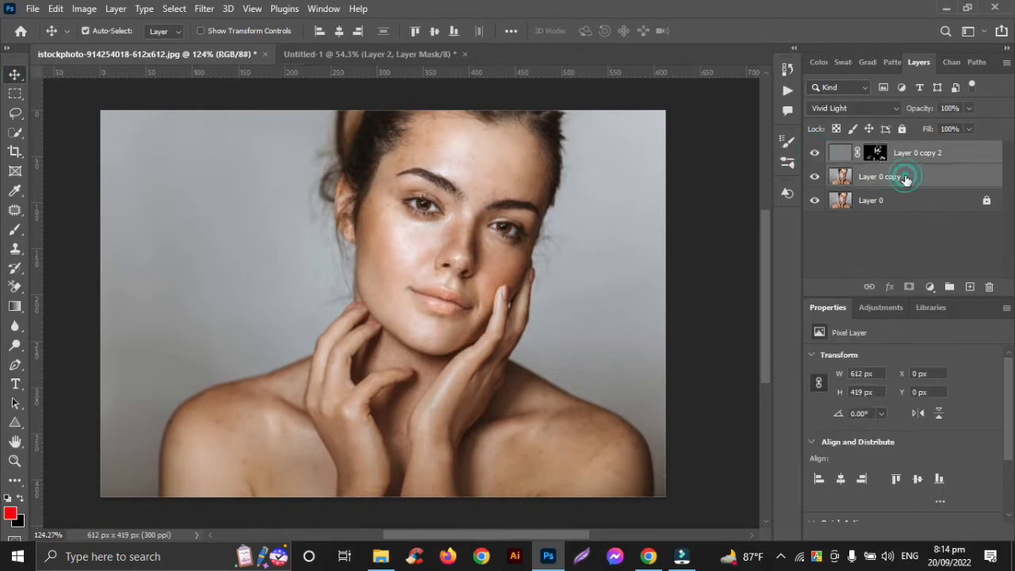
key(ctrl+e)
key(ctrl+j)
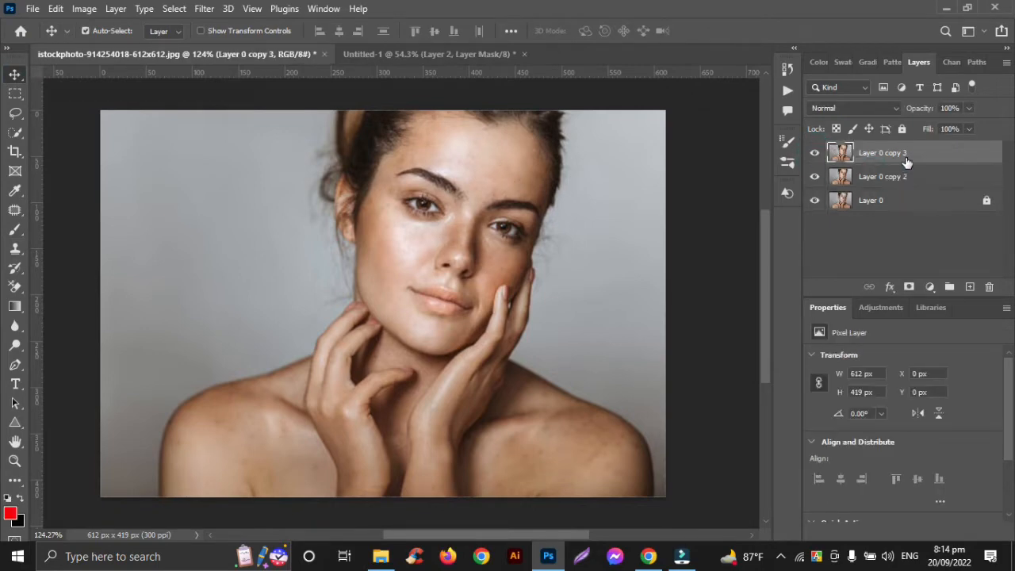
- Invert the duplicated layer's colours and set its blend mode to Vivid Light
click(83, 11)
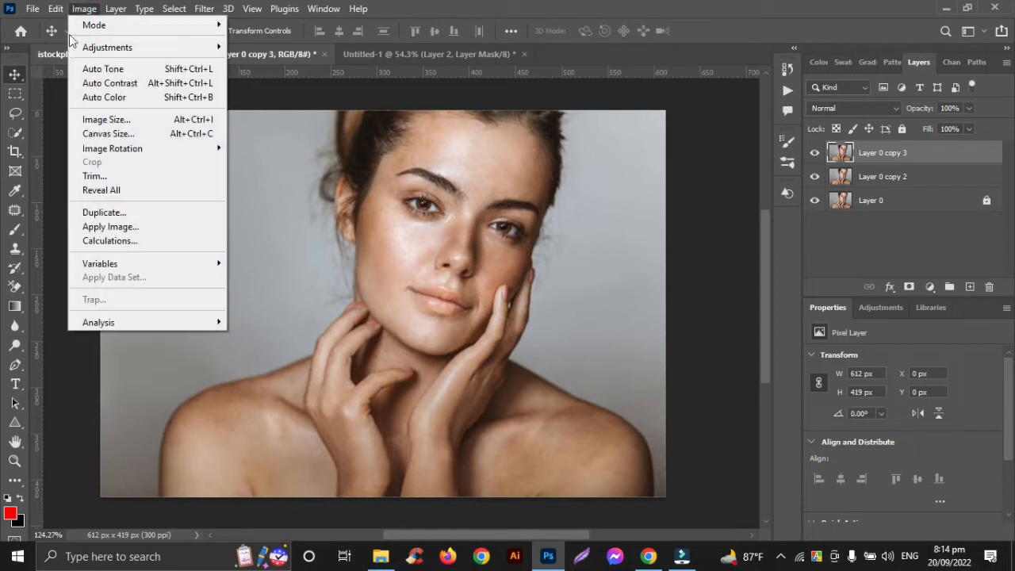
mouse_move(106, 47)
click(307, 224)
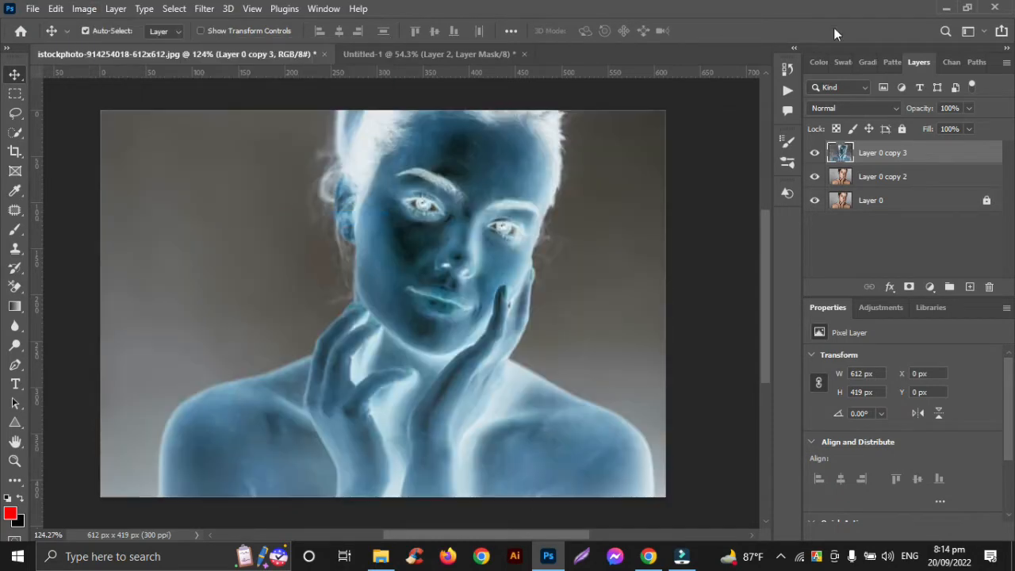
click(895, 107)
click(849, 322)
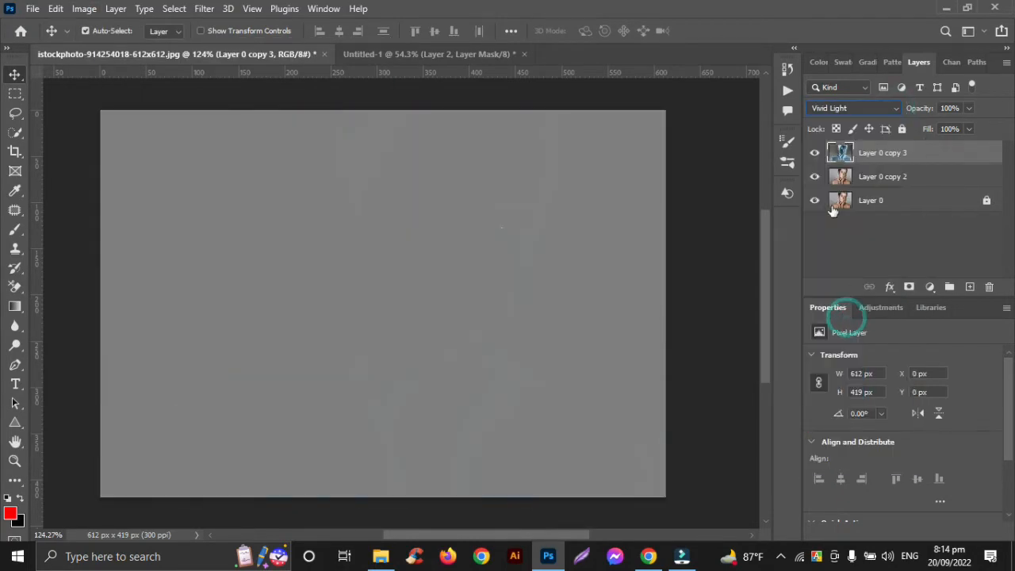
- Apply a High Pass filter with a 0.7 pixel radius to the inverted Vivid Light layer
click(203, 10)
mouse_move(240, 324)
click(425, 340)
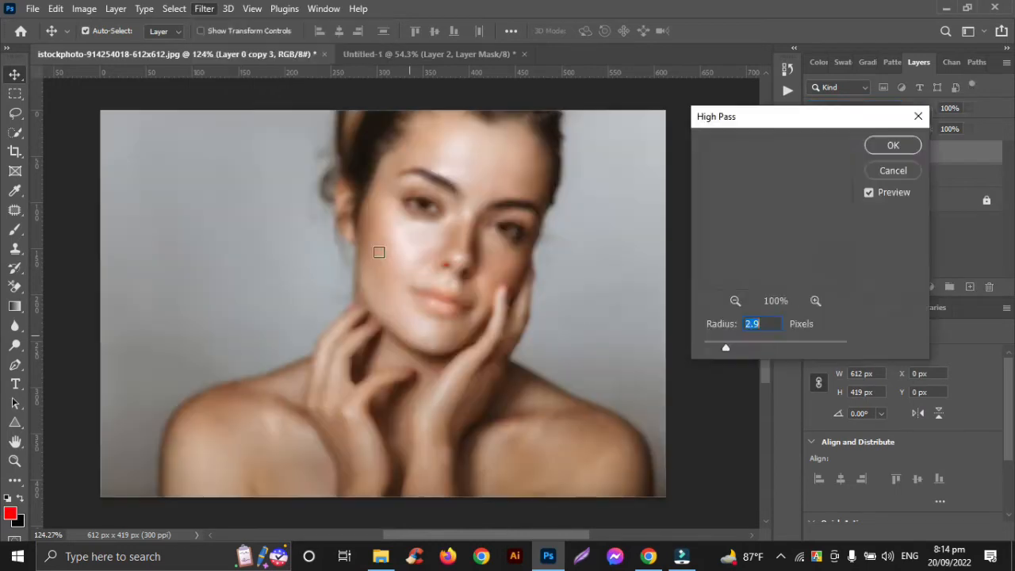
drag(714, 348, 708, 348)
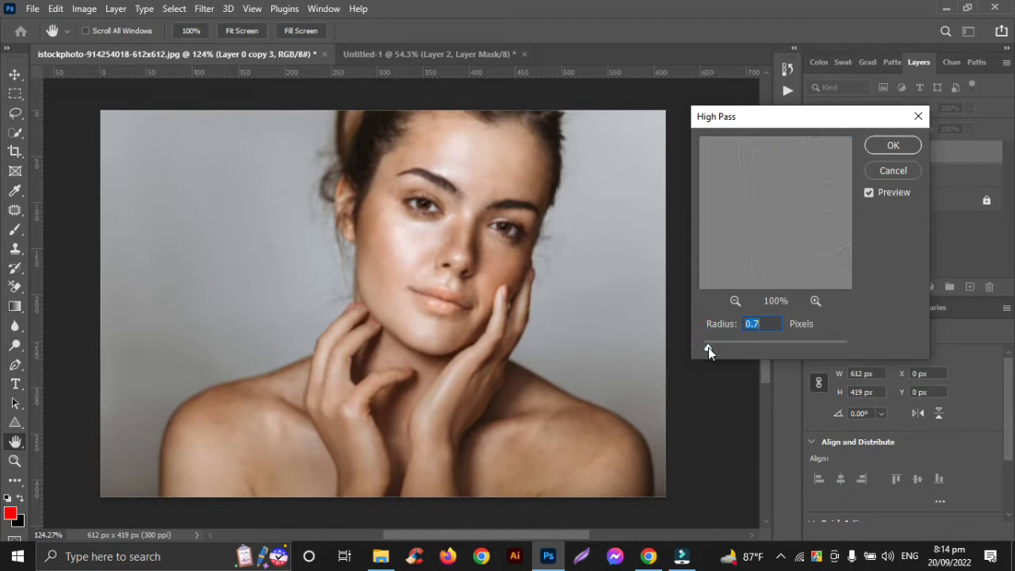
click(885, 150)
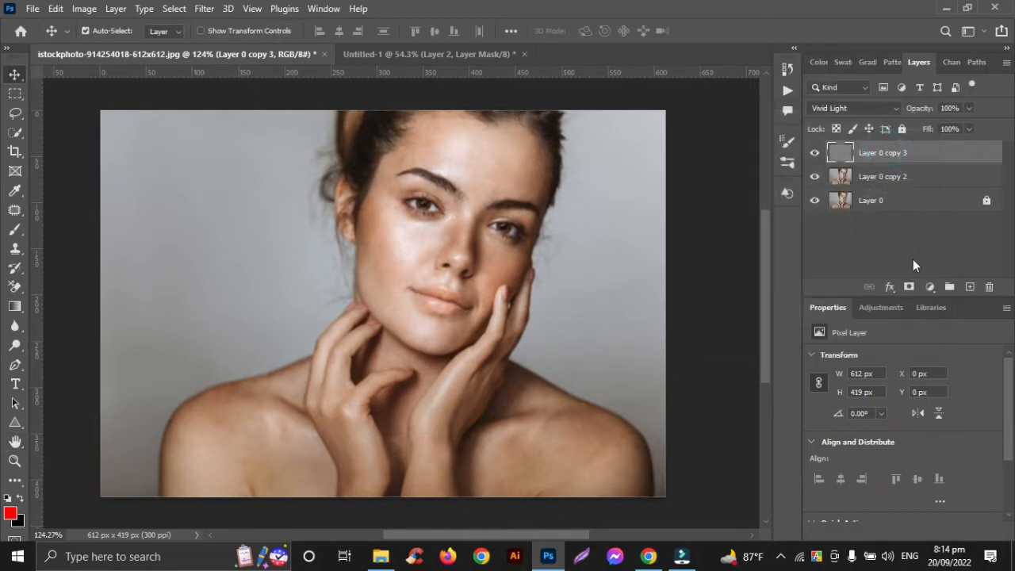
- Add a layer mask to Layer 0 copy 3 and fill it with black at 100% opacity
click(909, 287)
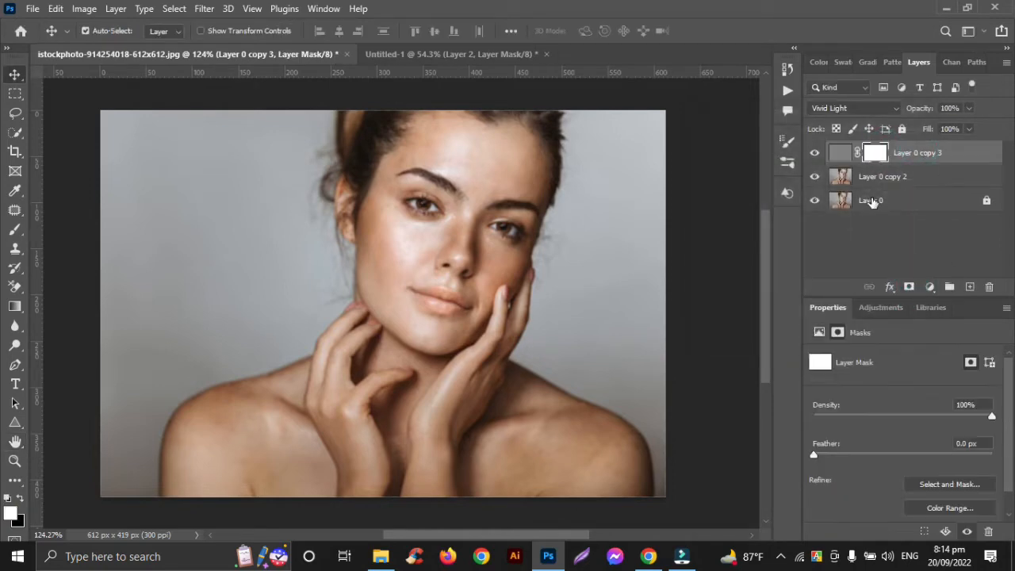
click(19, 500)
click(56, 8)
click(91, 236)
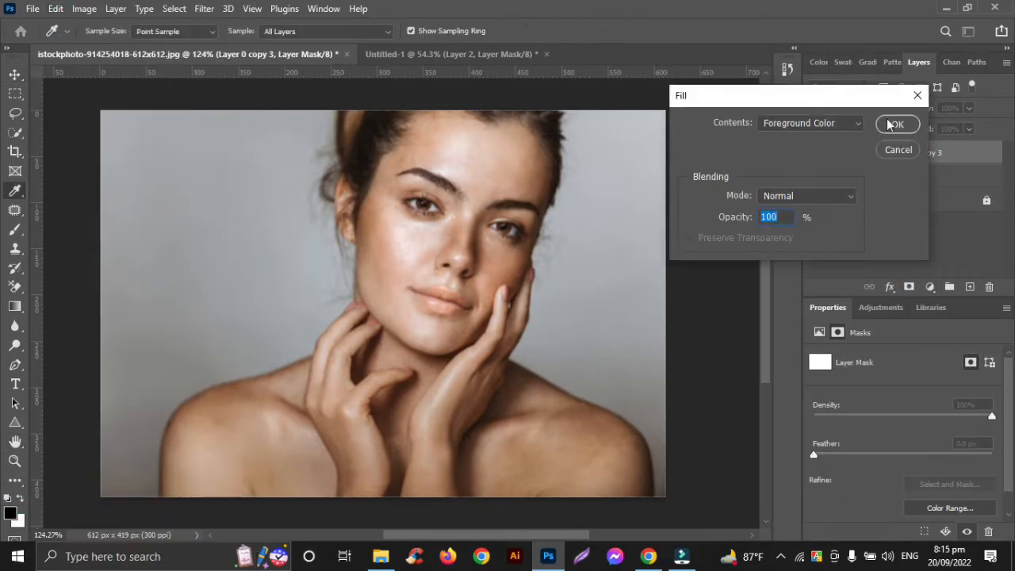
click(894, 125)
key(v)
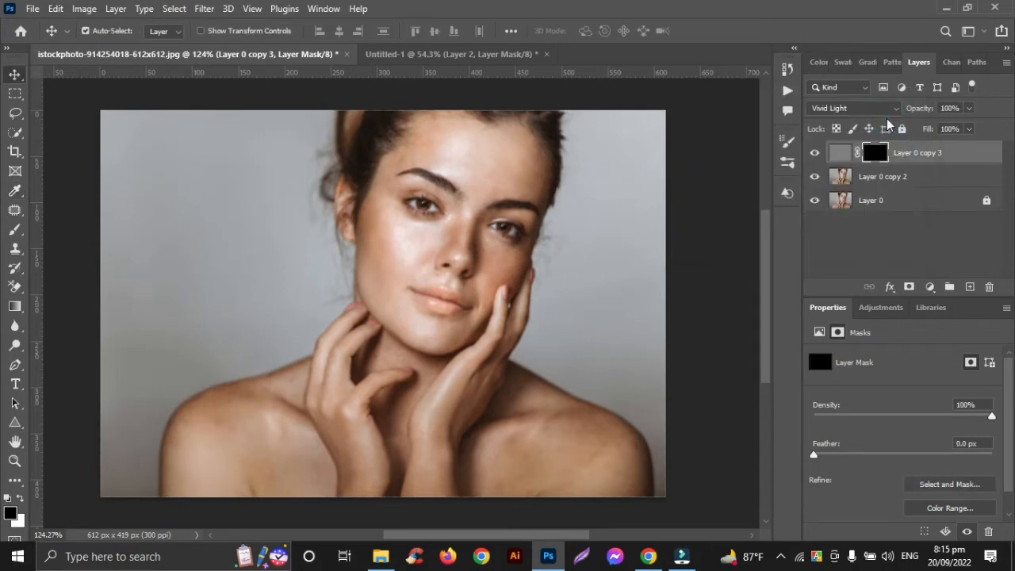
- Smooth the right-hand shoulder and collarbone by painting white on the mask with a 30 px brush
click(16, 230)
scroll(540, 418, up, 5)
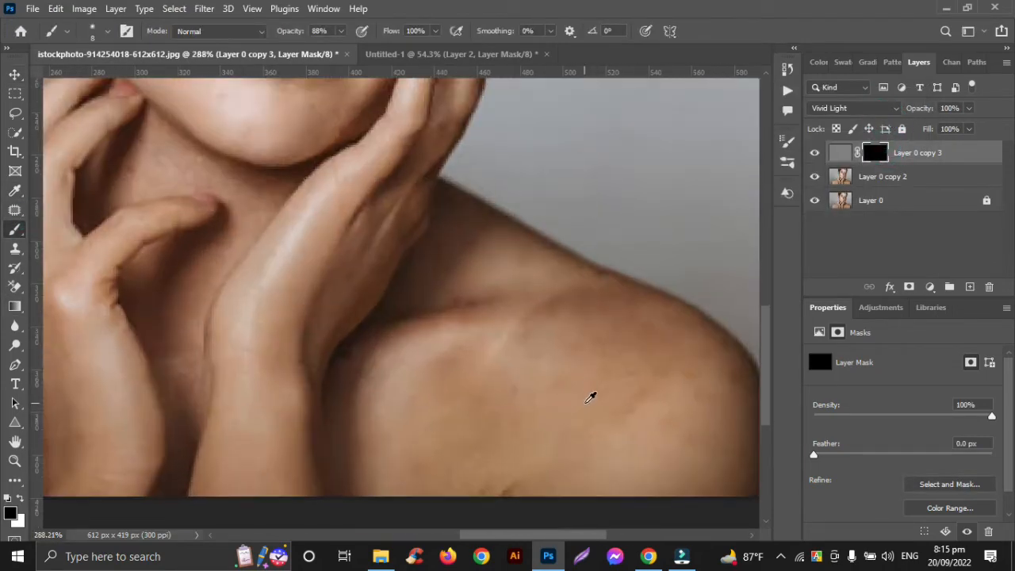
scroll(587, 399, right, 2)
key(bracketright)
key(bracketright)
key(bracketright)
key(bracketright)
key(bracketright)
key(bracketright)
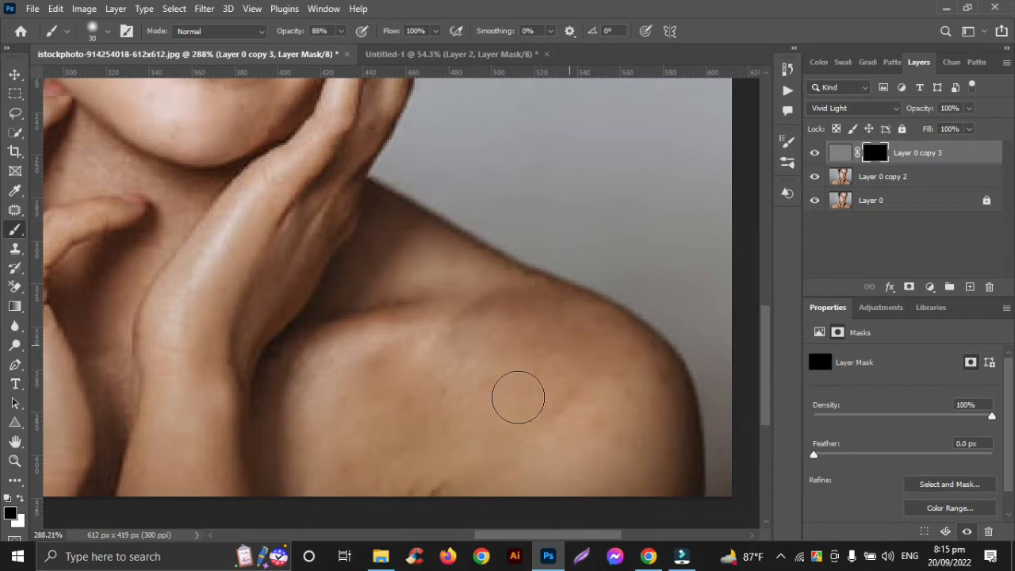
click(22, 497)
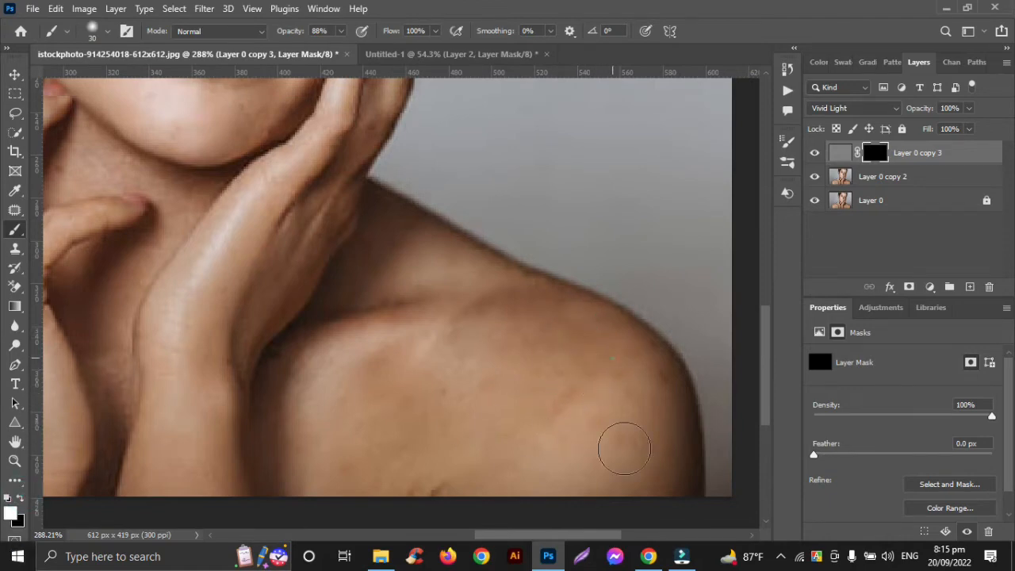
drag(419, 378, 328, 433)
drag(404, 249, 460, 344)
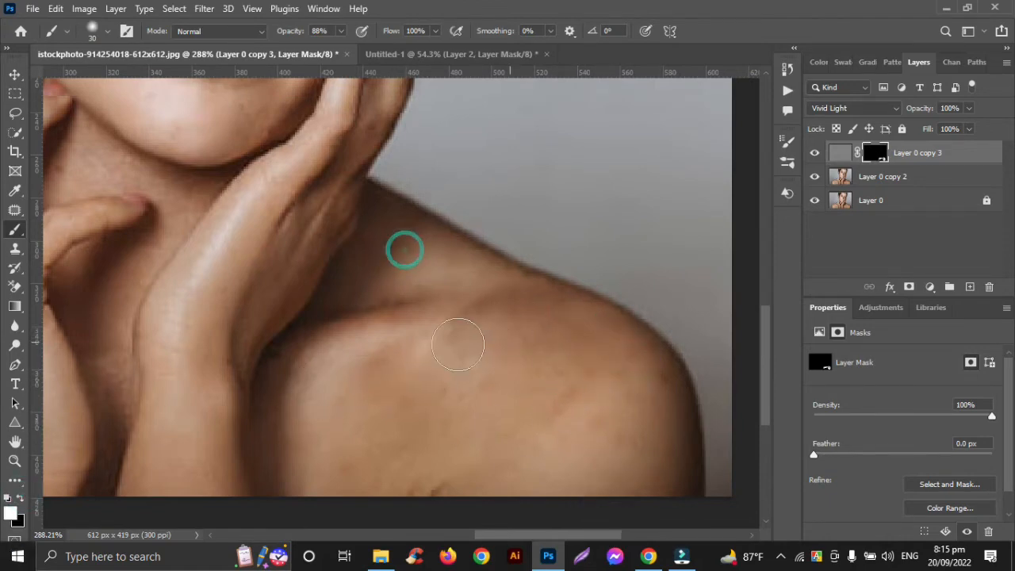
drag(416, 463, 367, 477)
- Paint white on the mask over the left-hand shoulder and upper chest
scroll(203, 442, left, 10)
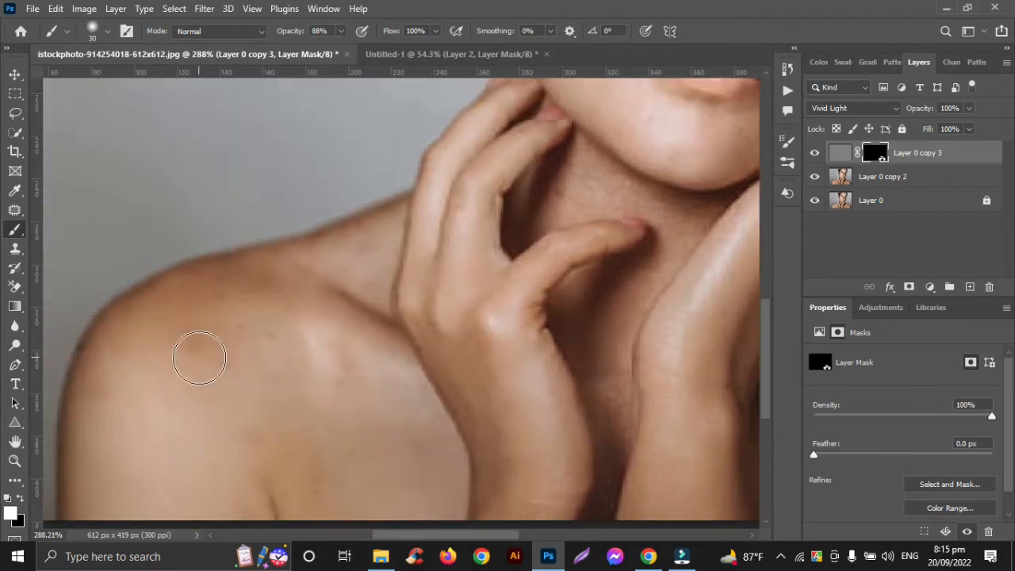
mouse_move(199, 357)
mouse_down()
mouse_move(227, 358)
mouse_move(283, 282)
mouse_move(251, 248)
mouse_move(363, 333)
mouse_move(455, 451)
mouse_up()
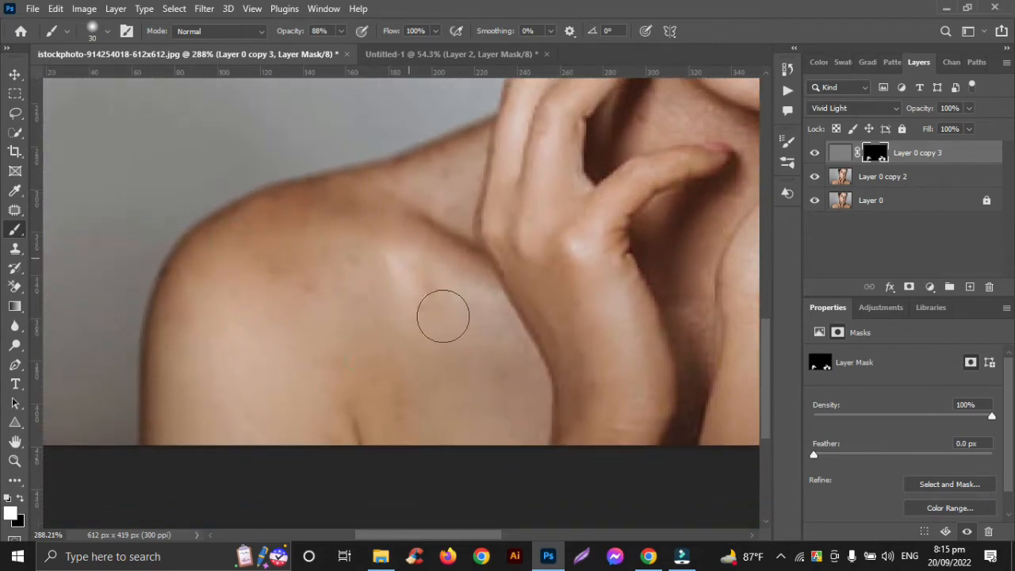
mouse_move(303, 236)
mouse_down()
mouse_move(200, 317)
mouse_move(169, 385)
mouse_up()
- Extend the white mask strokes over the hands and neck
scroll(235, 405, right, 3)
scroll(234, 402, down, 3)
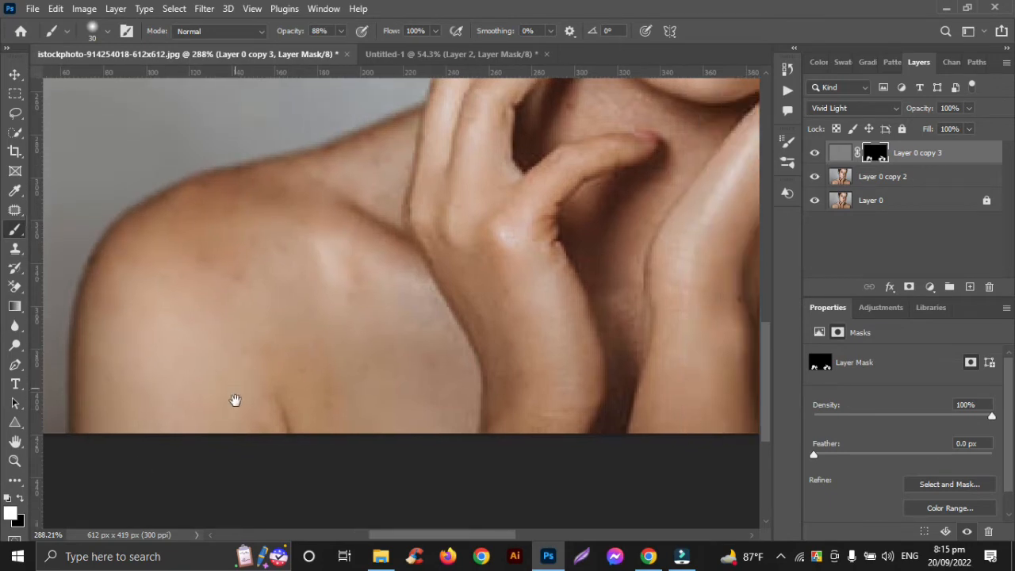
drag(451, 278, 298, 484)
mouse_move(433, 256)
mouse_down()
mouse_move(529, 298)
mouse_move(519, 340)
mouse_up()
mouse_move(473, 399)
mouse_down()
mouse_move(444, 289)
mouse_move(430, 283)
mouse_move(398, 310)
mouse_up()
- Smooth the cheeks, chin and nose by painting white on the mask
scroll(452, 330, up, 4)
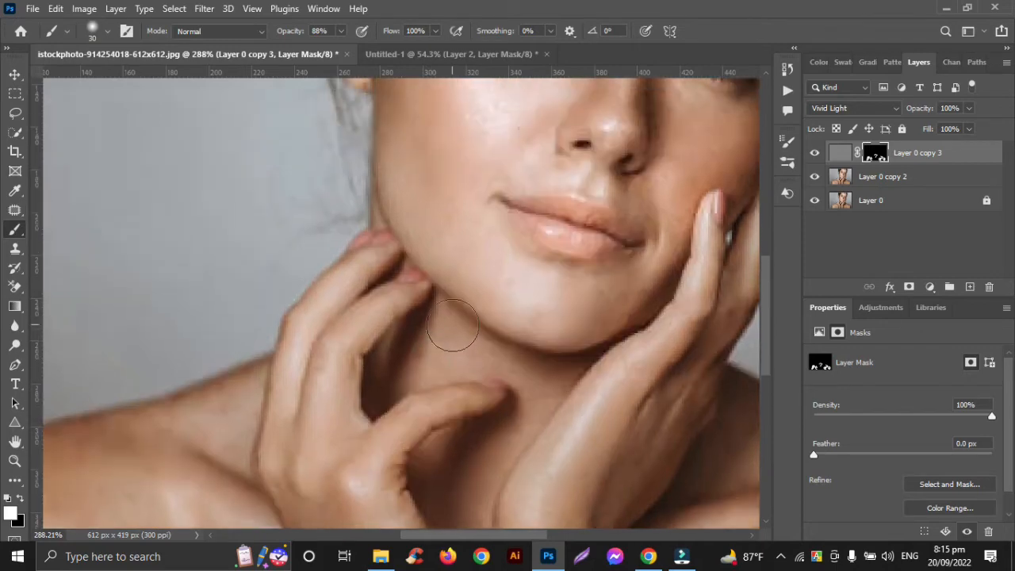
scroll(447, 334, right, 3)
scroll(443, 312, up, 3)
mouse_move(419, 245)
mouse_down()
mouse_move(335, 262)
mouse_move(402, 236)
mouse_move(322, 226)
mouse_move(306, 184)
mouse_up()
mouse_move(271, 364)
mouse_down()
mouse_move(345, 430)
mouse_move(446, 484)
mouse_up()
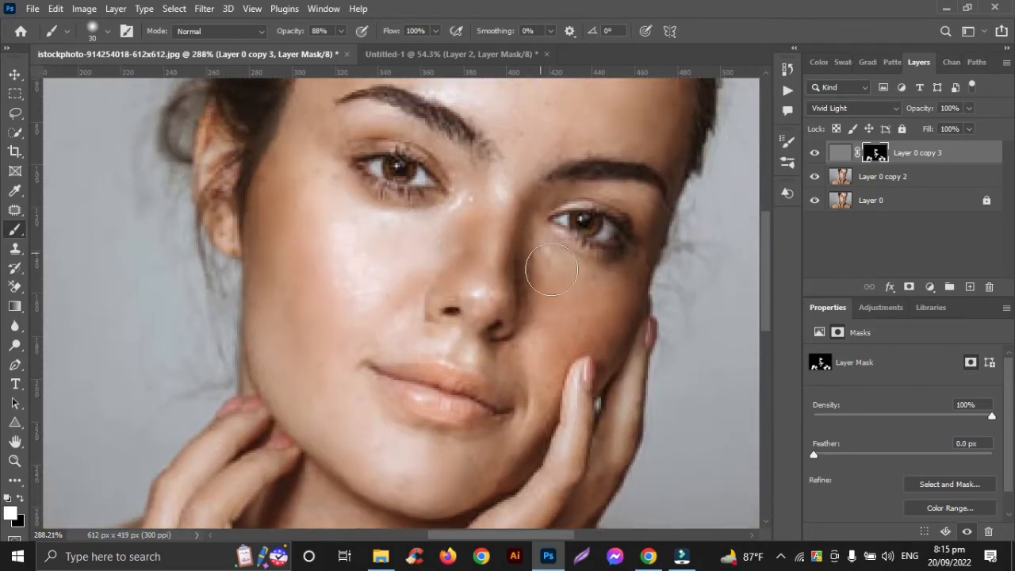
drag(539, 322, 516, 267)
click(480, 289)
- Smooth the forehead above both eyebrows with white on the mask
scroll(481, 286, up, 3)
drag(417, 187, 506, 236)
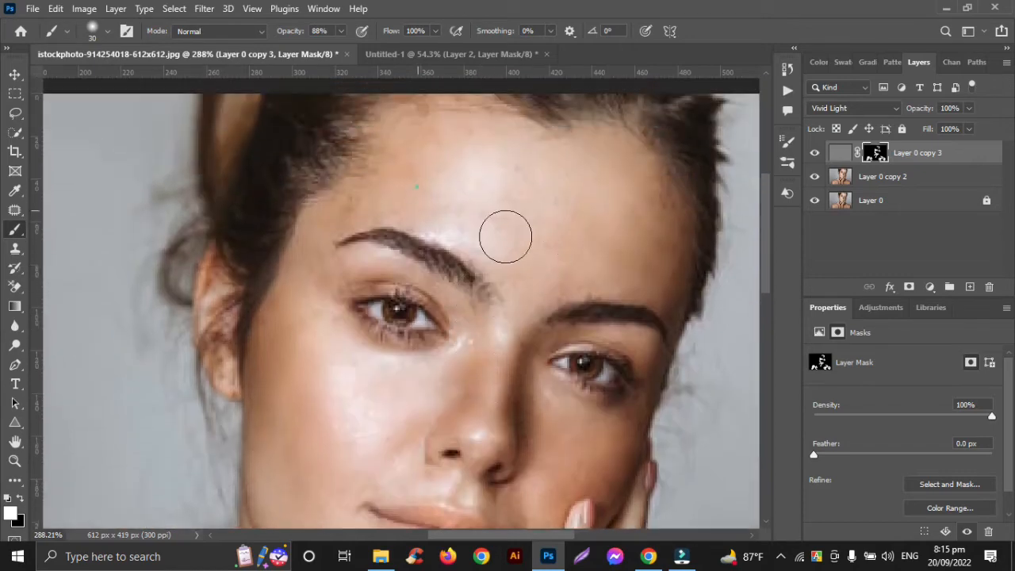
click(603, 262)
click(564, 276)
click(661, 222)
click(489, 239)
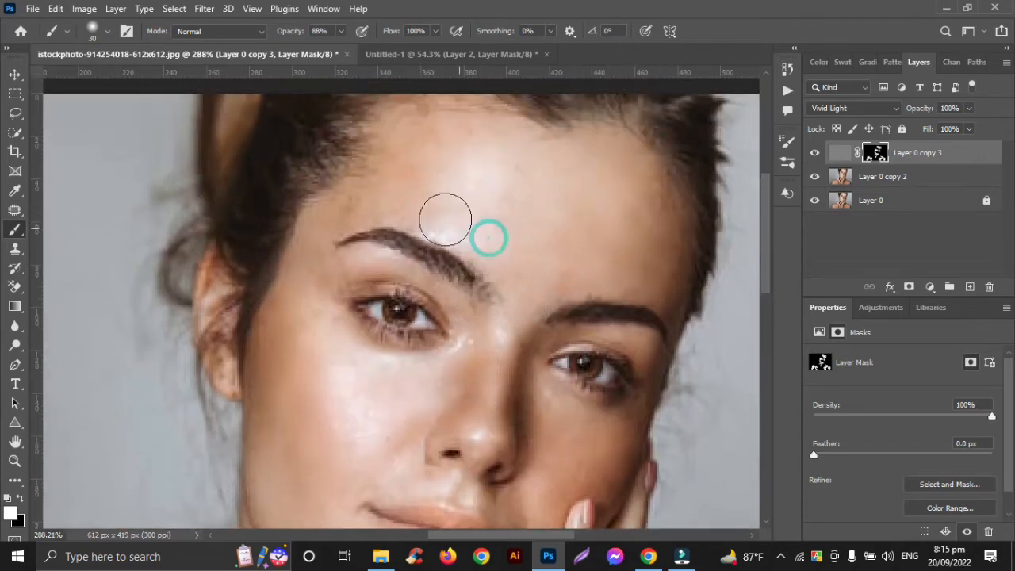
click(611, 172)
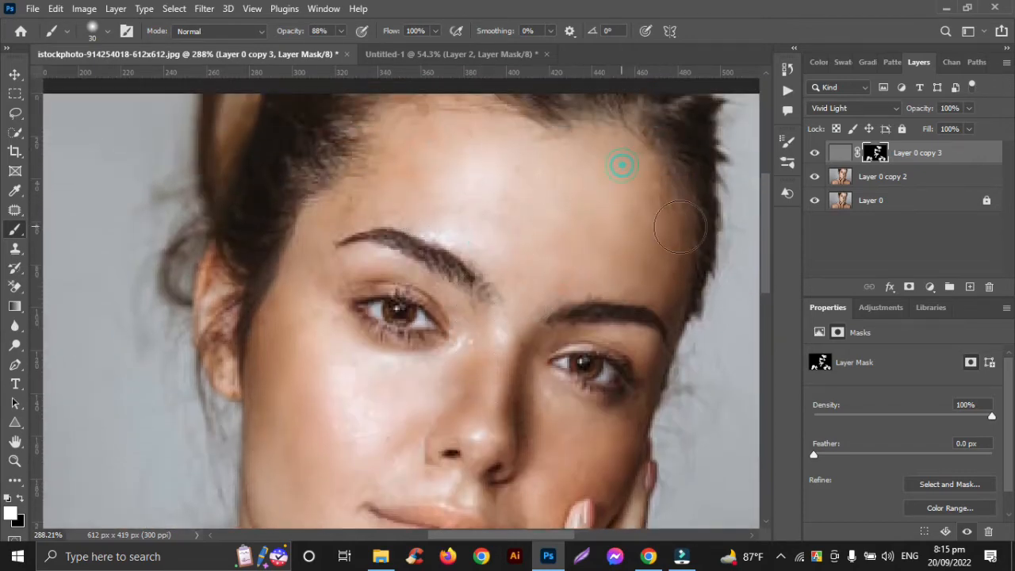
- Reduce the brush to 15 px and paint white on the mask over the bridge of the nose between the eyes
key(bracketleft)
click(468, 325)
click(520, 351)
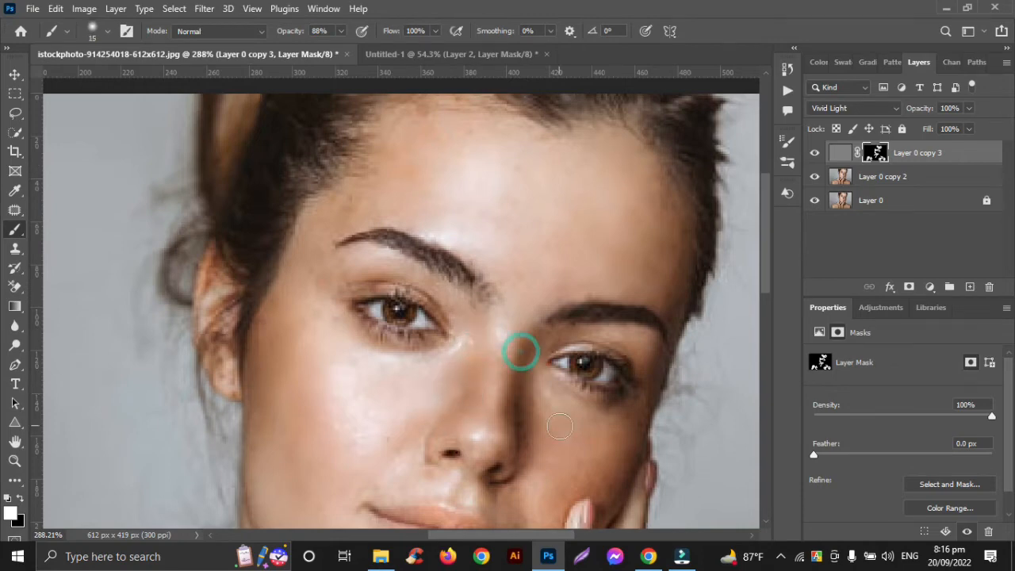
- Compare the portrait with and without the second masked smoothing layer
scroll(559, 426, down, 3)
scroll(415, 357, down, 5)
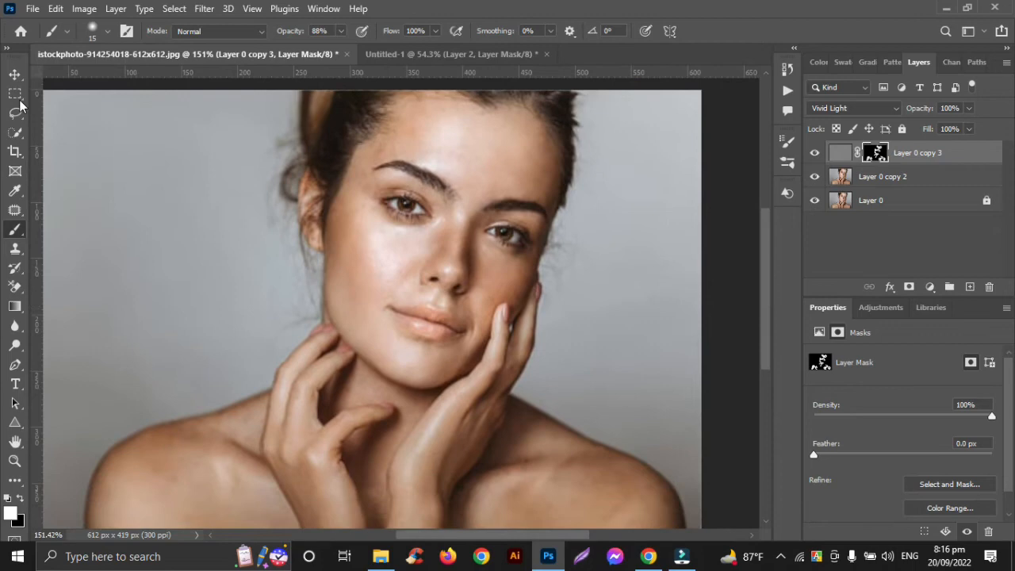
click(15, 74)
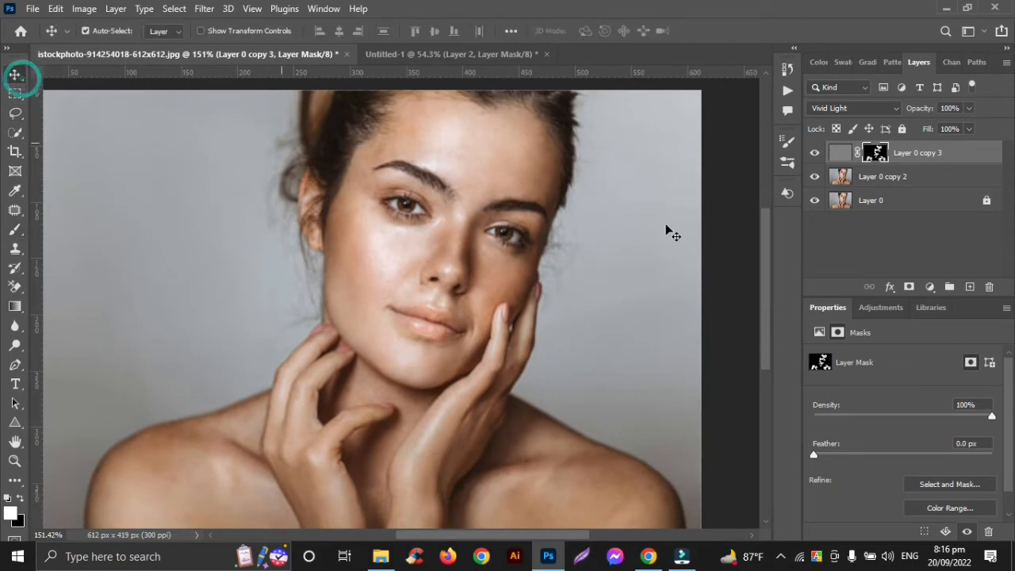
click(916, 153)
click(815, 152)
click(815, 152)
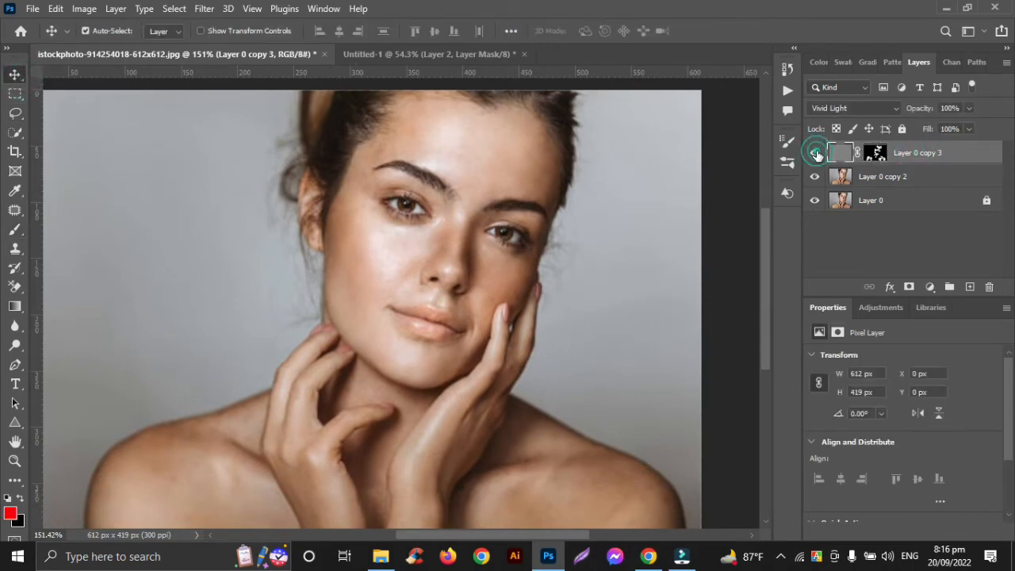
- Merge Layer 0 copy 3 with Layer 0 copy 2 and compare the merged retouch with the original portrait
shift+click(916, 177)
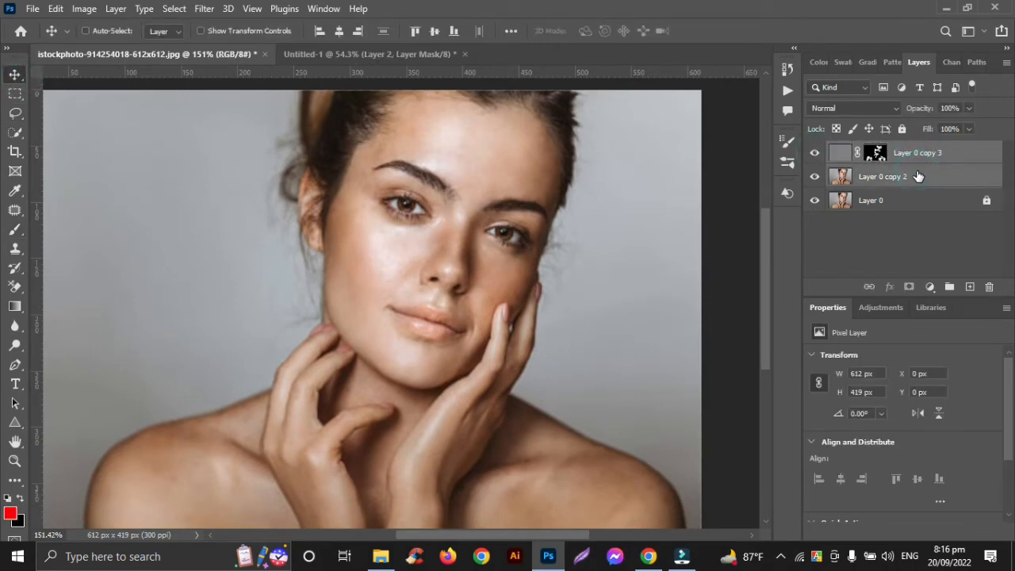
key(ctrl+e)
click(815, 153)
click(816, 152)
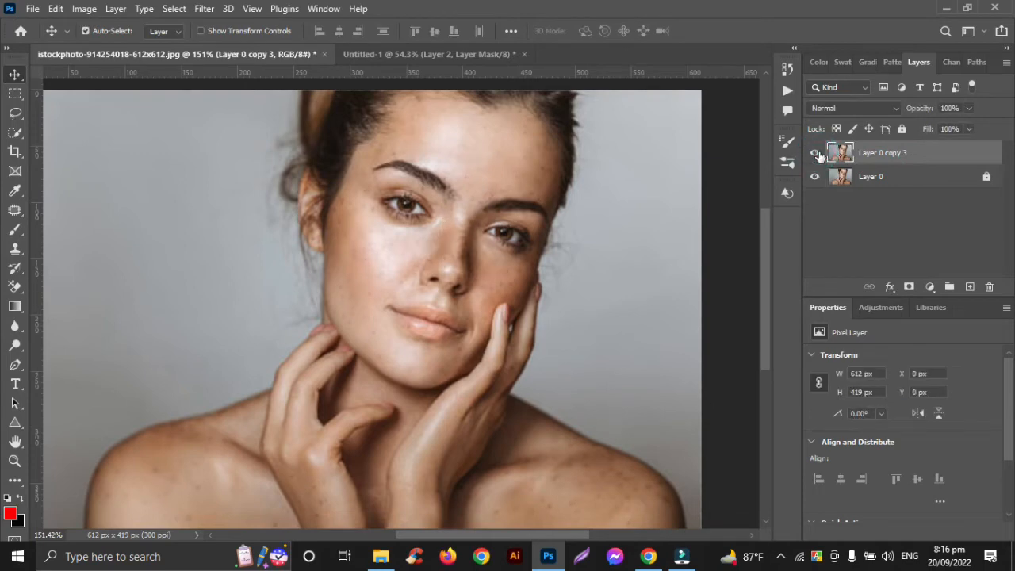
click(815, 152)
click(816, 153)
scroll(401, 243, down, 3)
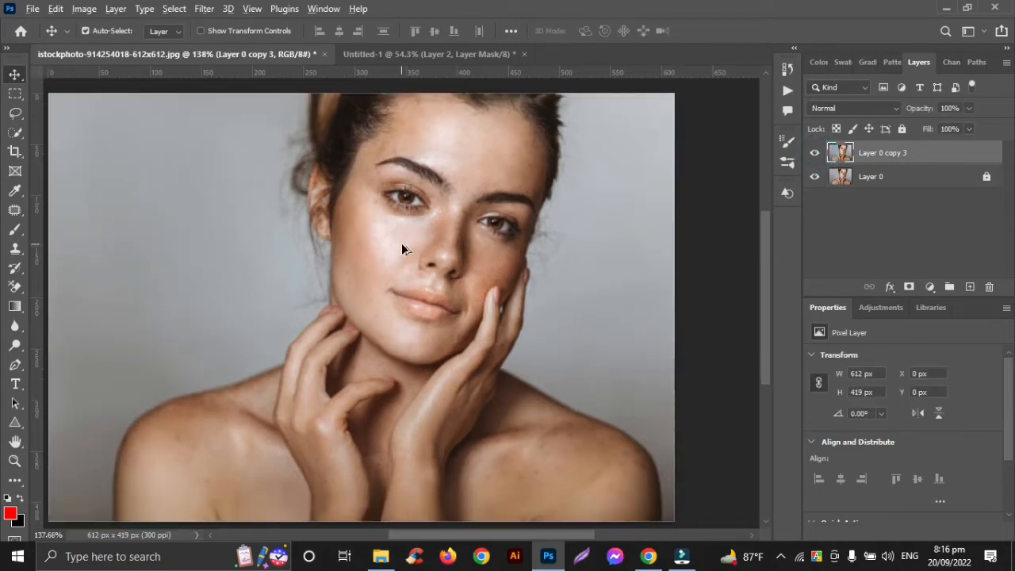
scroll(401, 246, left, 2)
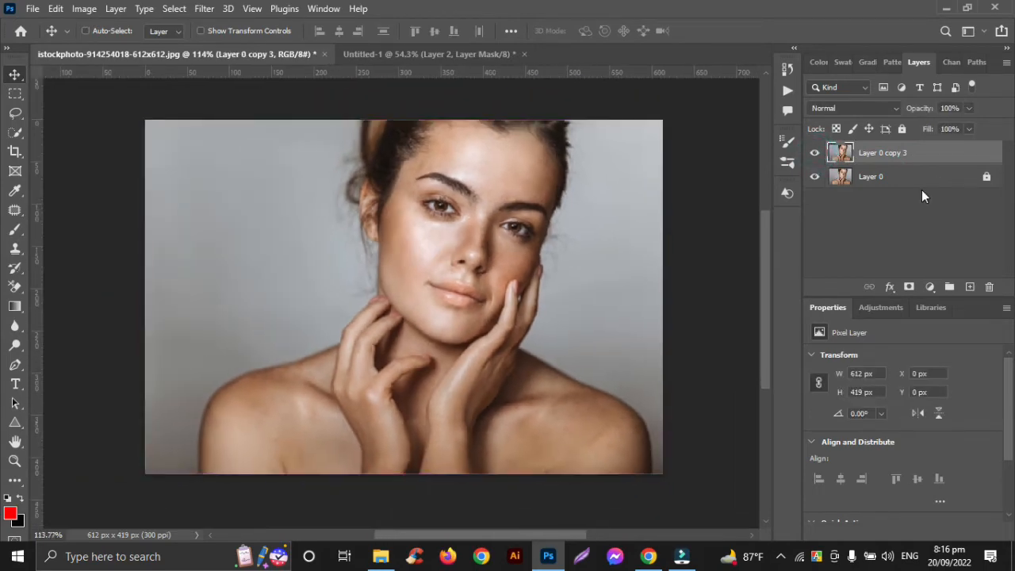
- Duplicate the merged layer and apply a Surface Blur with a radius of 7 pixels and a threshold of 12 levels
key(ctrl+j)
click(204, 8)
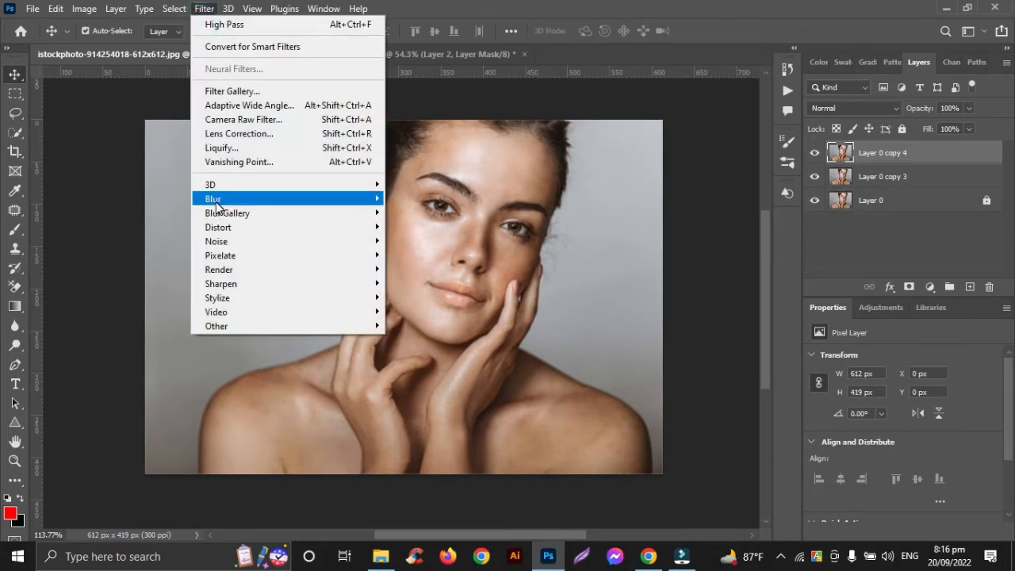
mouse_move(219, 195)
click(416, 339)
drag(740, 126, 691, 51)
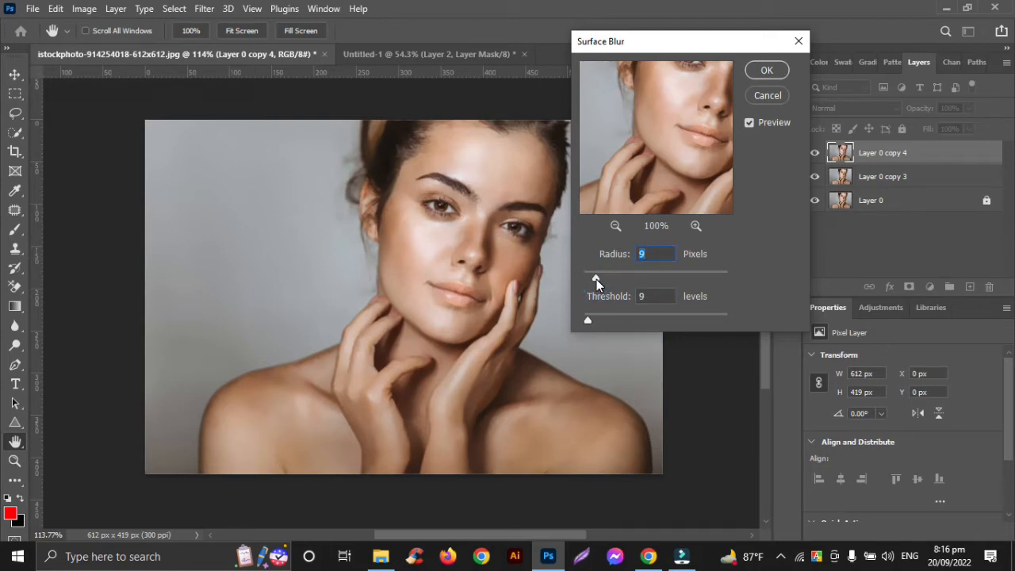
drag(596, 279, 595, 279)
drag(588, 319, 590, 321)
mouse_move(594, 278)
mouse_down()
mouse_move(621, 282)
mouse_move(586, 281)
mouse_move(593, 276)
mouse_up()
click(765, 71)
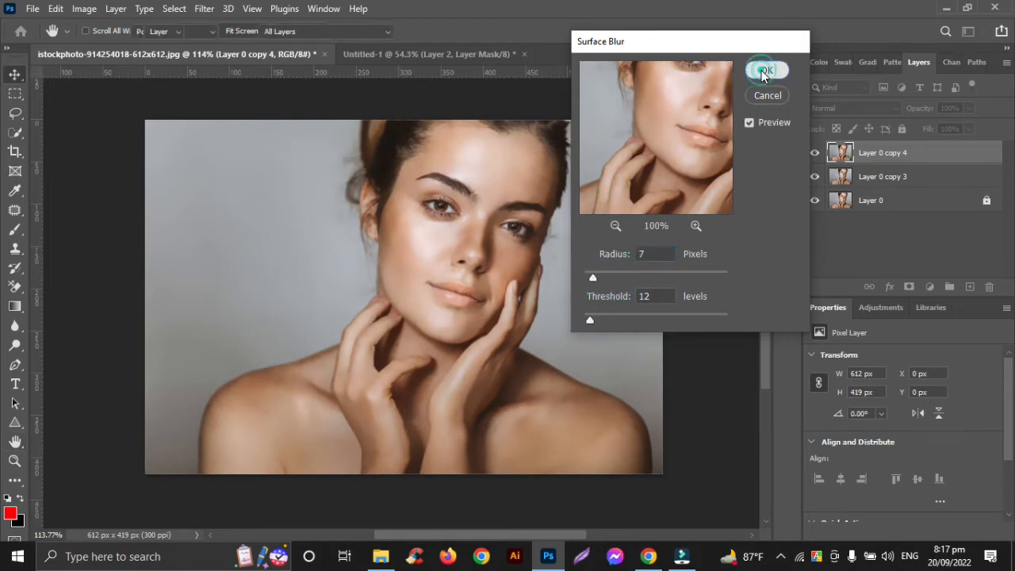
- Add a layer mask to the blurred Layer 0 copy 4 and invert the mask to black
scroll(478, 291, up, 3)
scroll(478, 292, down, 3)
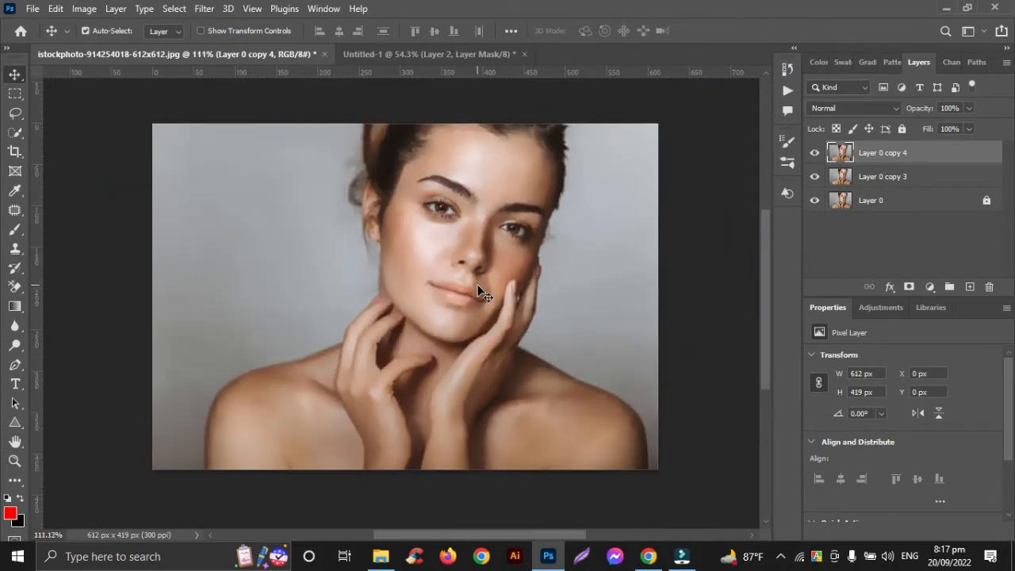
mouse_move(894, 176)
mouse_down()
mouse_move(894, 147)
mouse_move(884, 180)
mouse_up()
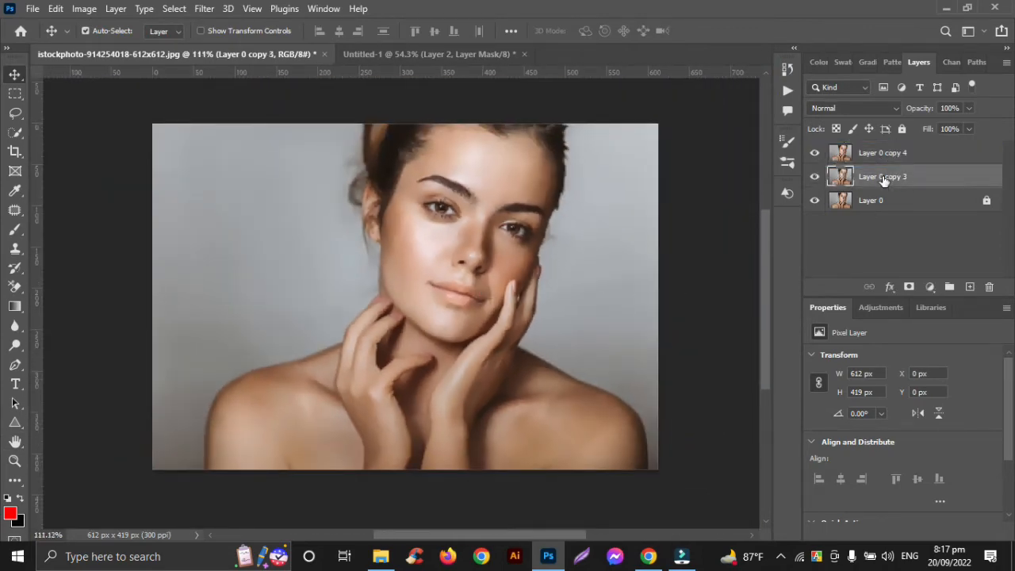
click(918, 151)
click(909, 286)
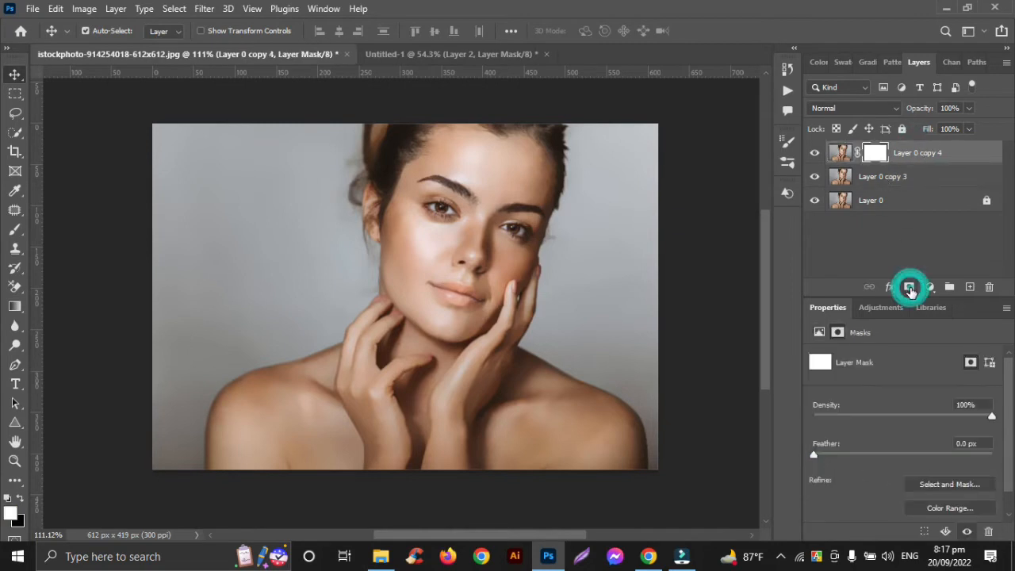
click(21, 495)
click(85, 9)
mouse_move(102, 45)
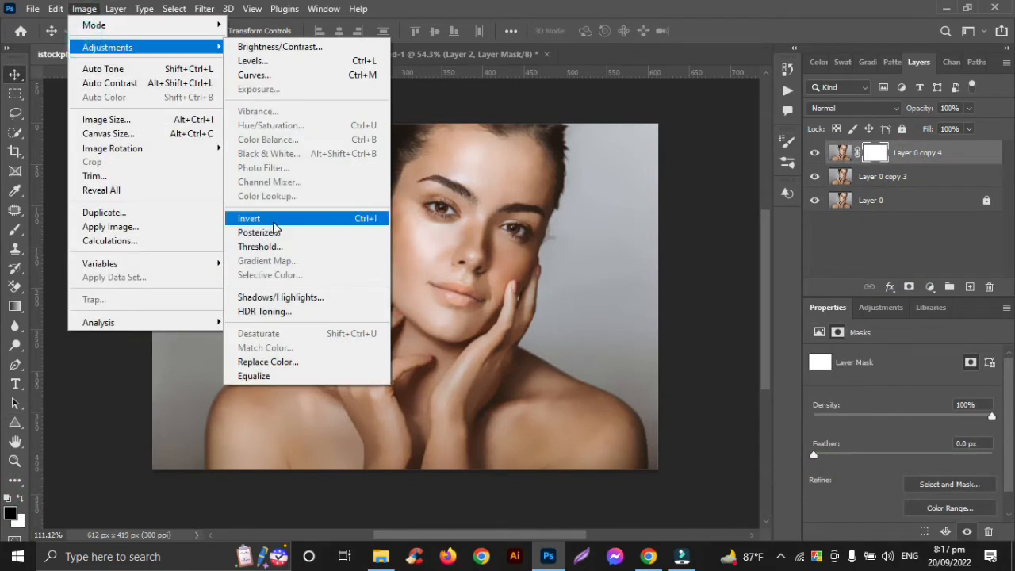
click(252, 216)
- Paint white on the Layer 0 copy 4 mask over the shoulders, cheek and chin with a 35 px soft brush
click(15, 229)
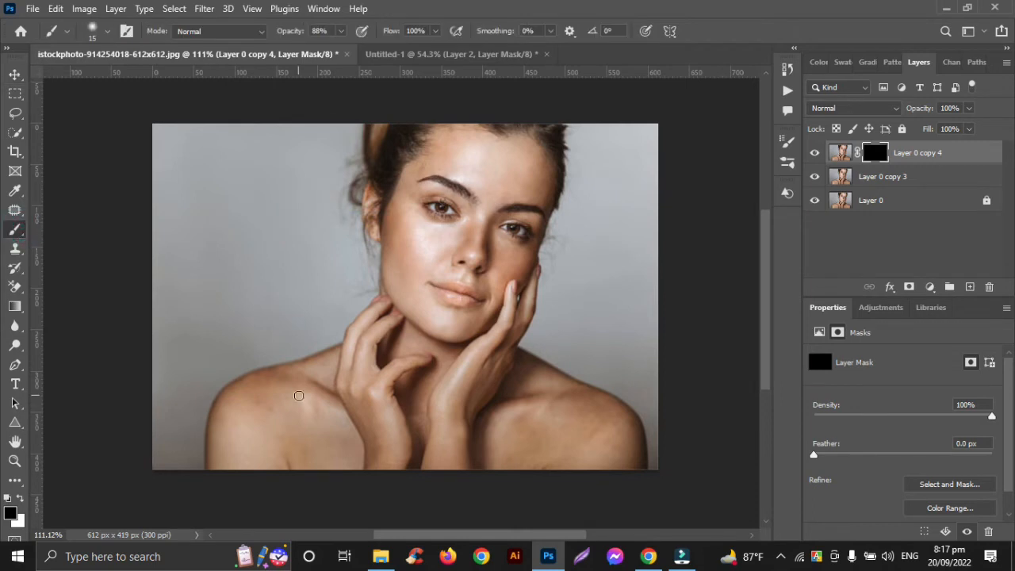
scroll(298, 398, down, 1)
scroll(298, 397, up, 2)
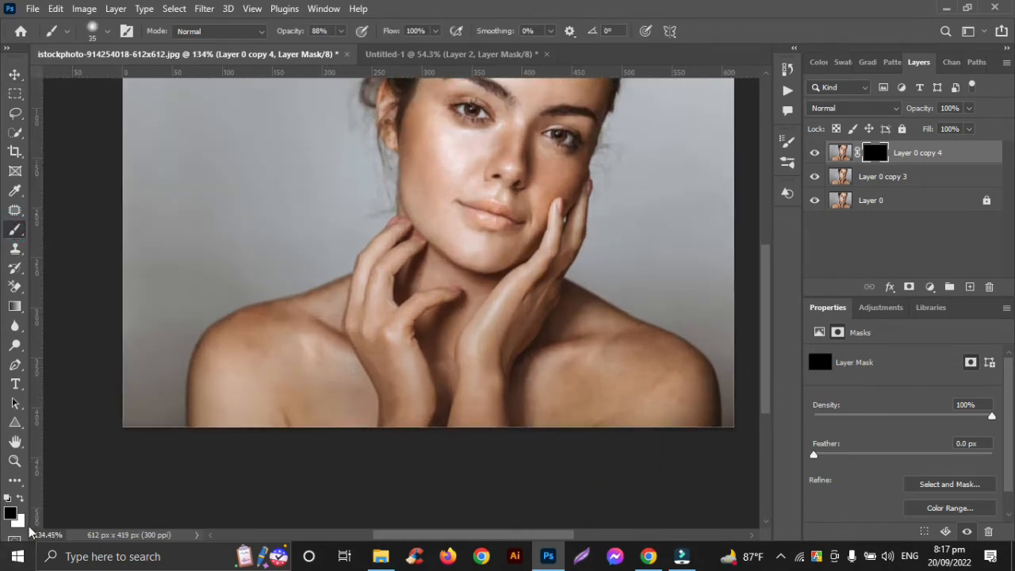
click(21, 495)
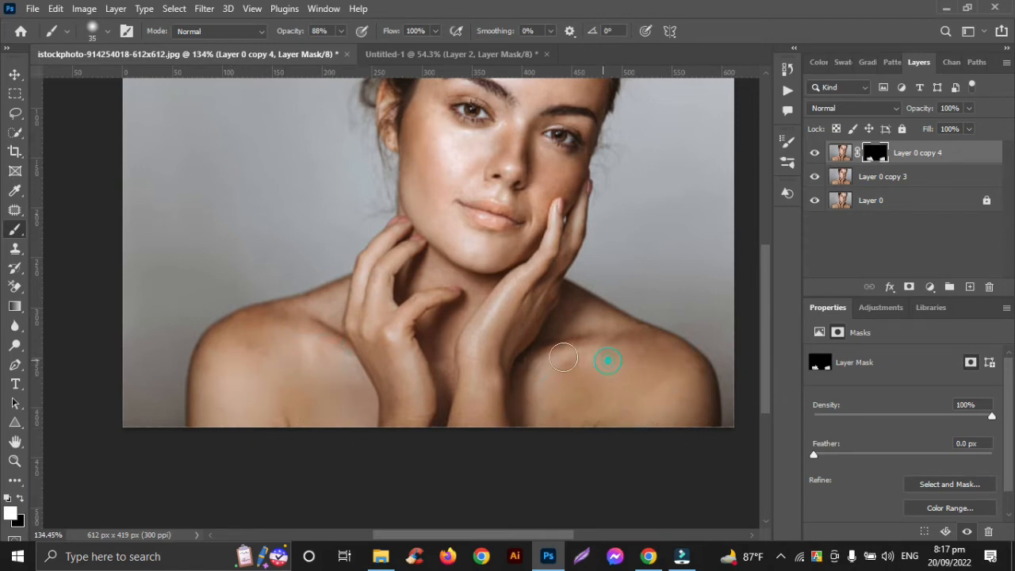
scroll(575, 333, up, 2)
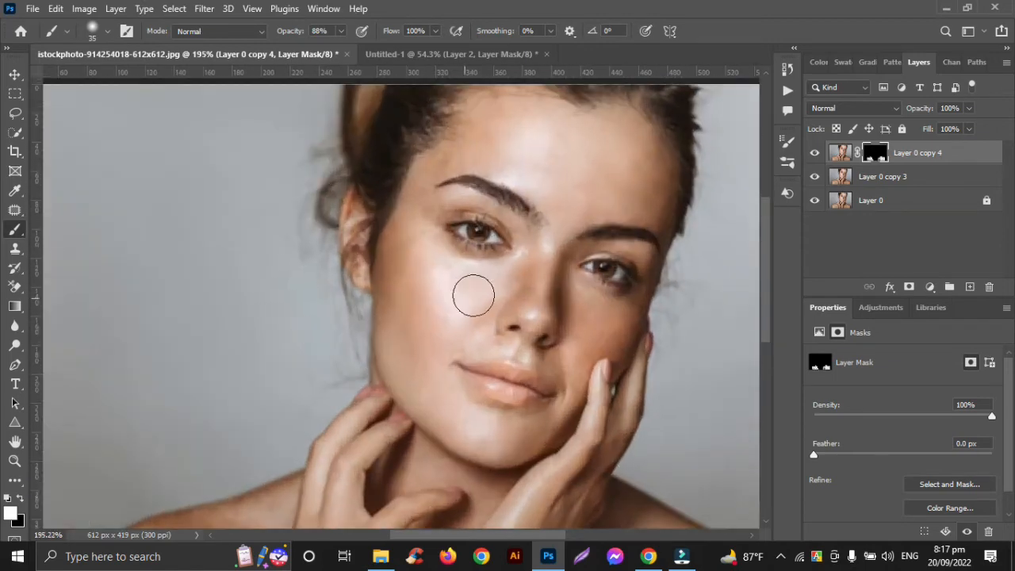
drag(399, 258, 391, 315)
mouse_move(426, 379)
mouse_down()
mouse_move(509, 436)
mouse_move(474, 428)
mouse_up()
- Paint white on the Layer 0 copy 4 mask across the forehead to reveal the blurred skin there
scroll(473, 428, up, 2)
scroll(474, 429, right, 2)
scroll(484, 339, up, 2)
scroll(498, 343, up, 2)
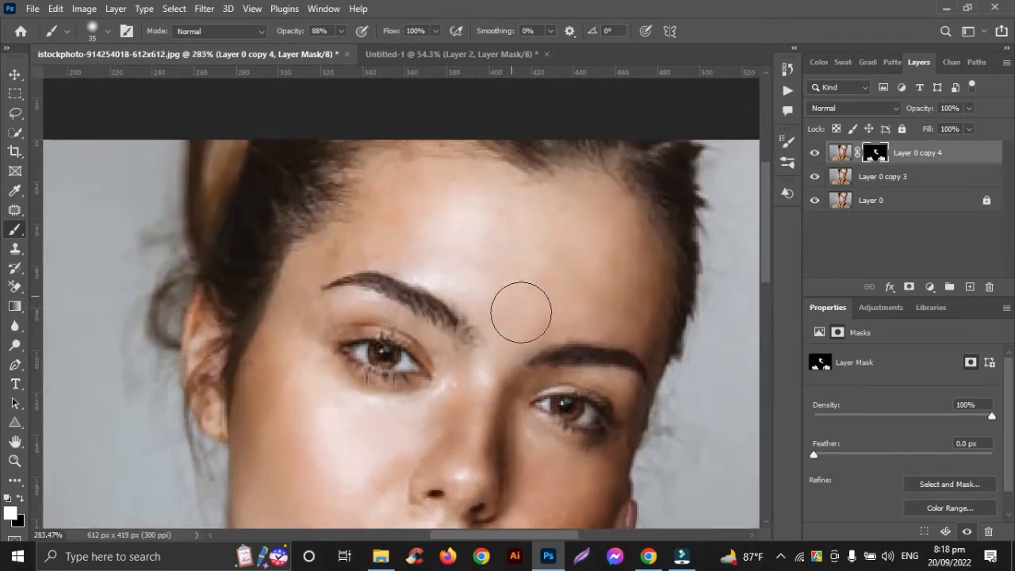
mouse_move(510, 322)
mouse_down()
mouse_move(536, 245)
mouse_move(462, 200)
mouse_move(483, 253)
mouse_move(410, 235)
mouse_move(508, 285)
mouse_move(540, 220)
mouse_move(618, 296)
mouse_move(583, 312)
mouse_move(609, 282)
mouse_up()
mouse_move(474, 190)
mouse_down()
mouse_move(401, 217)
mouse_move(394, 233)
mouse_move(306, 254)
mouse_up()
- Reveal the blur around the brows, eyes, nose and mouth by painting white on the mask with smaller 20 and 10 px brushes
key(bracketleft)
key(bracketleft)
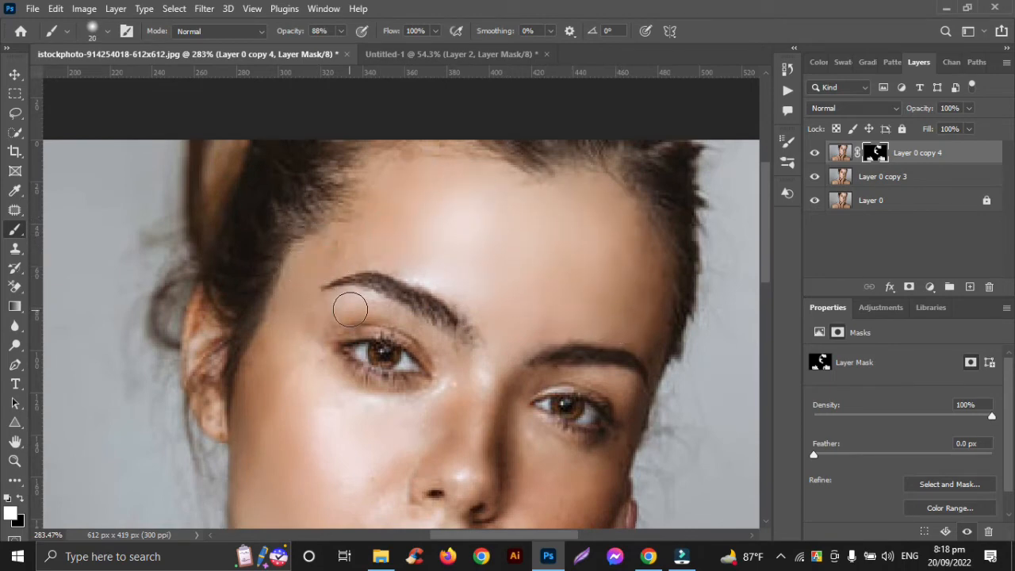
scroll(311, 394, down, 3)
key(bracketleft)
click(557, 356)
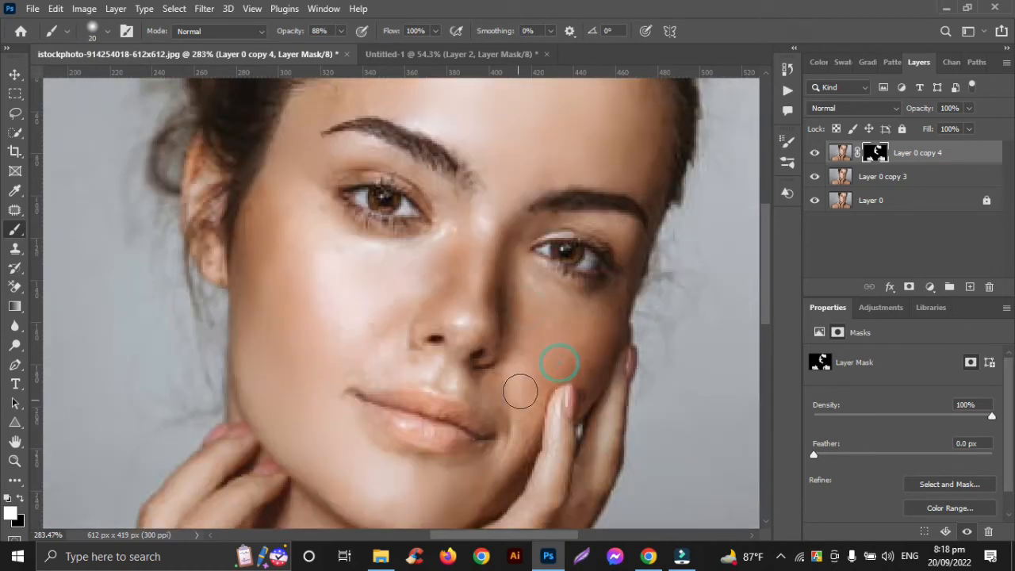
drag(419, 367, 436, 363)
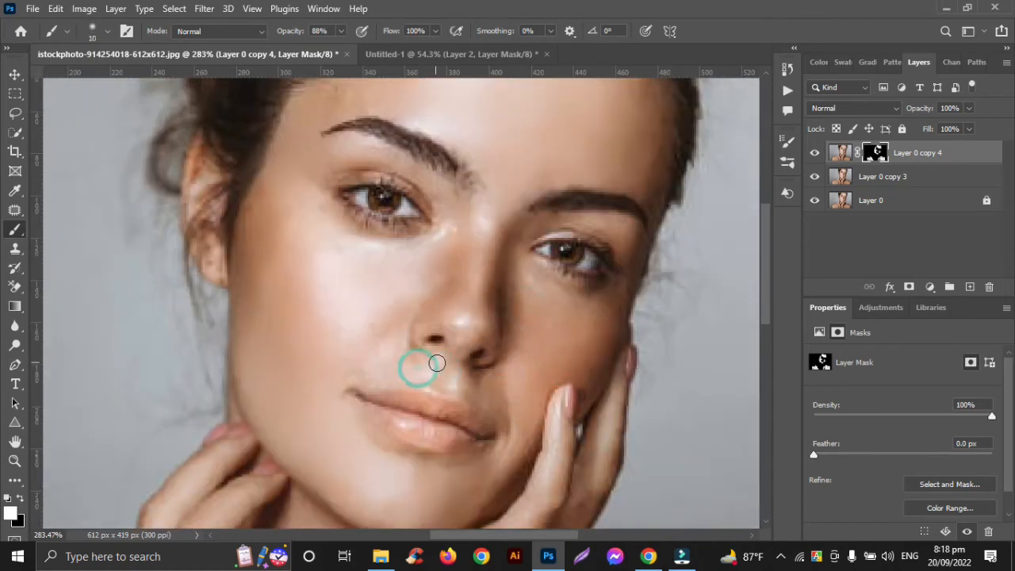
drag(392, 338, 378, 369)
click(372, 357)
click(368, 379)
click(360, 433)
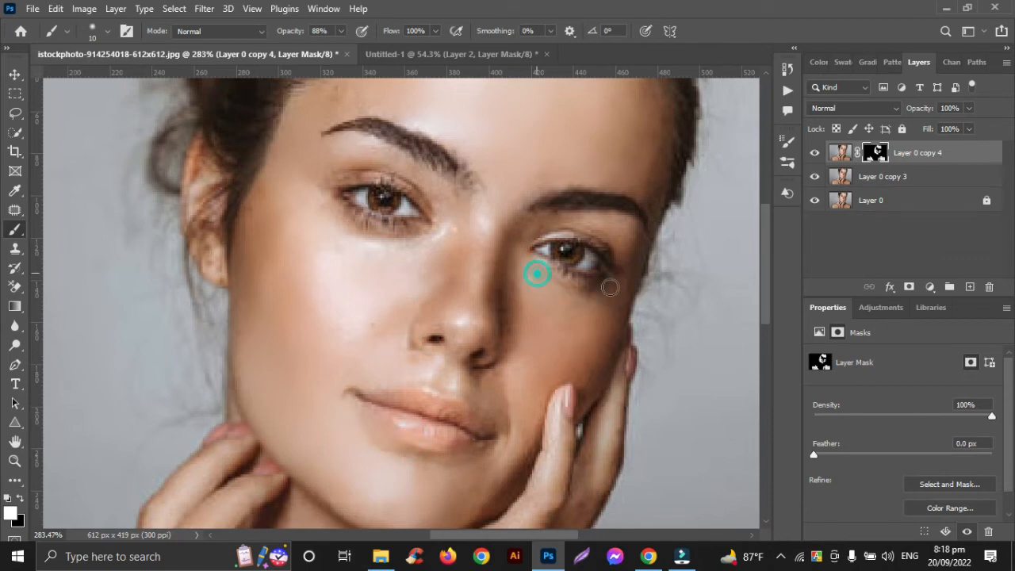
- Merge the masked Layer 0 copy 4 with Layer 0 copy 3
scroll(449, 306, down, 5)
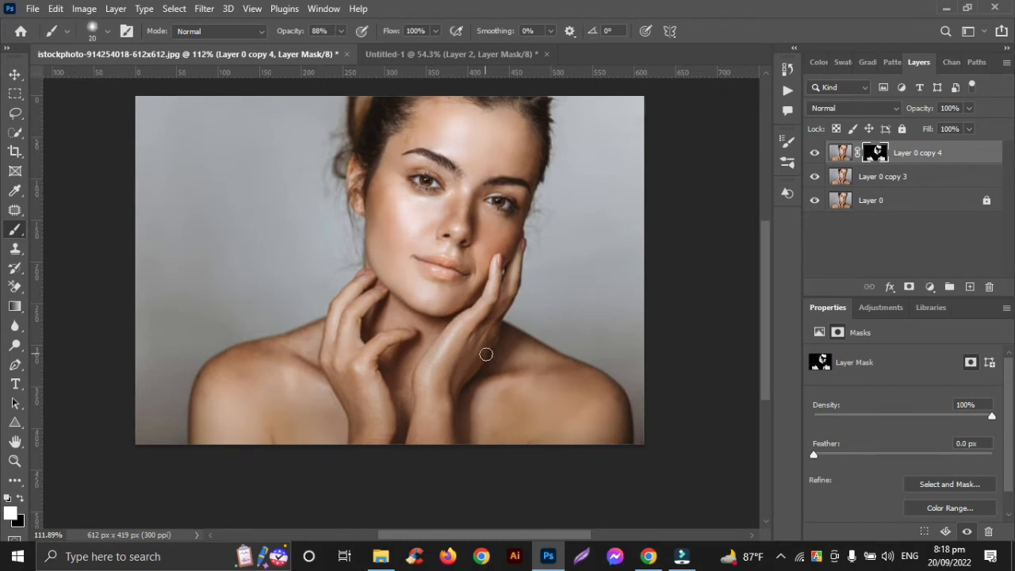
click(14, 74)
shift+click(932, 176)
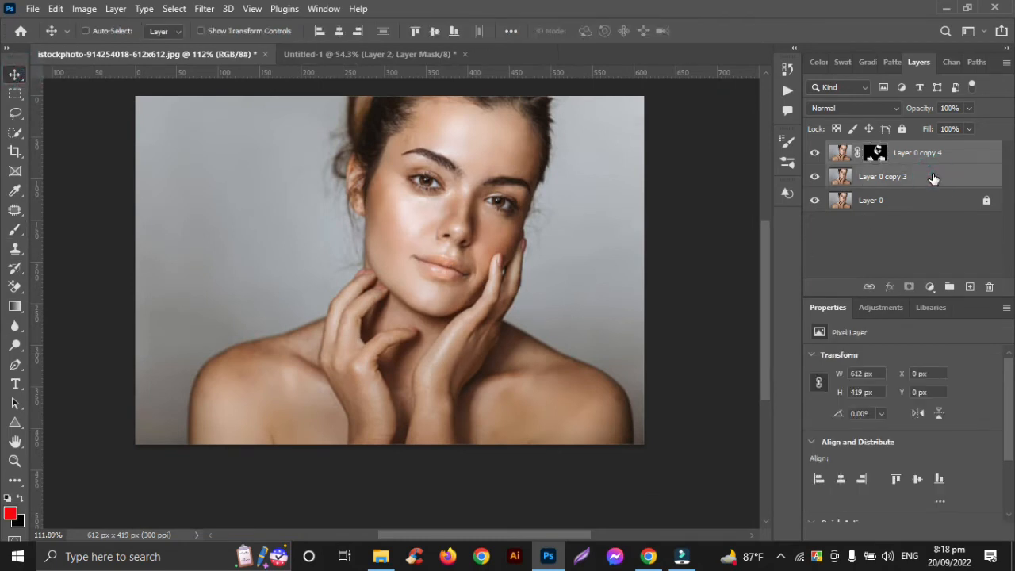
key(ctrl+e)
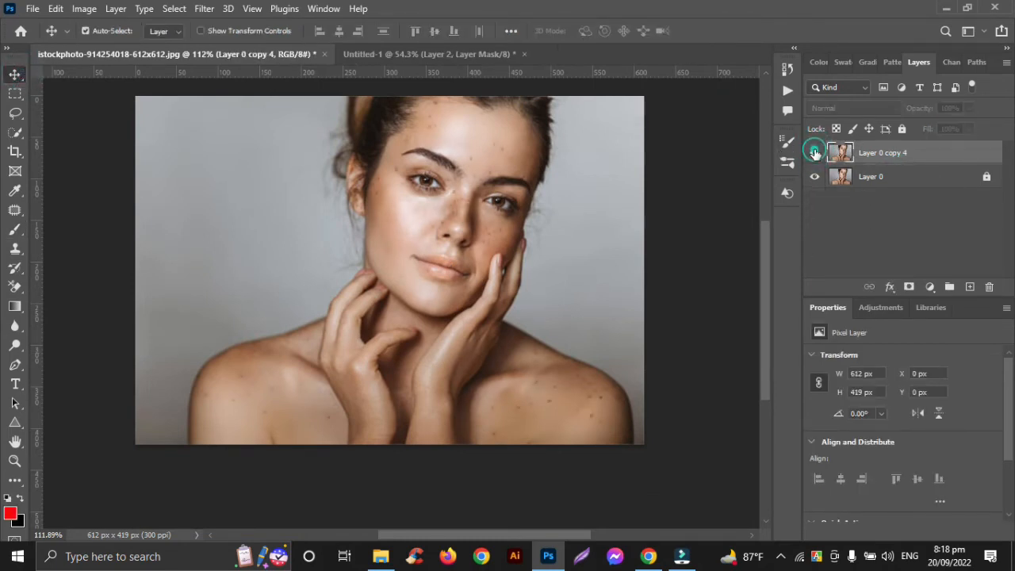
- Apply a Camera Raw Filter to the merged layer with Temperature +5, Tint +1, Exposure -0.35, Contrast +20, Highlights +67 and Shadows +13
scroll(555, 289, up, 2)
scroll(553, 287, right, 2)
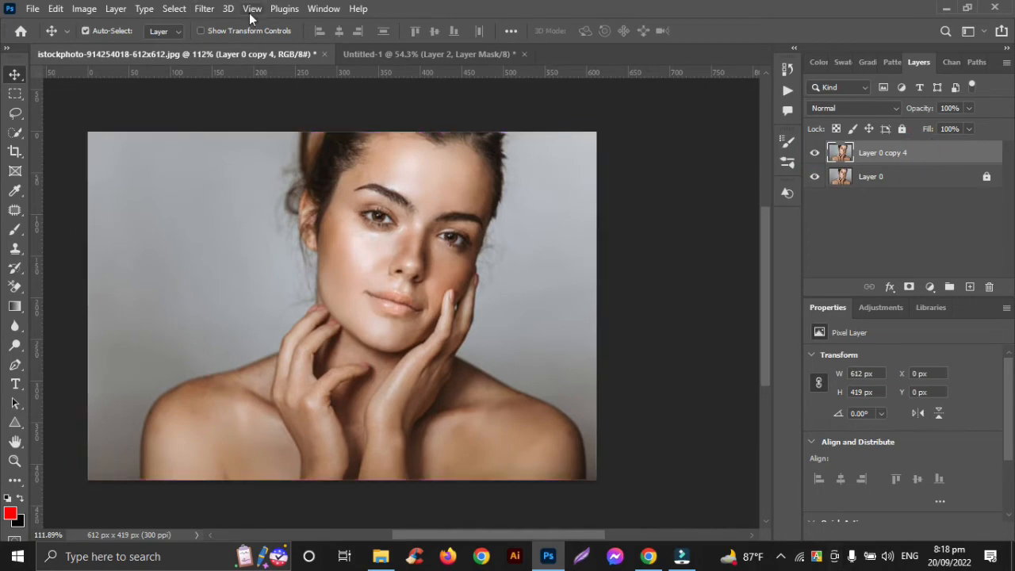
click(204, 8)
click(229, 120)
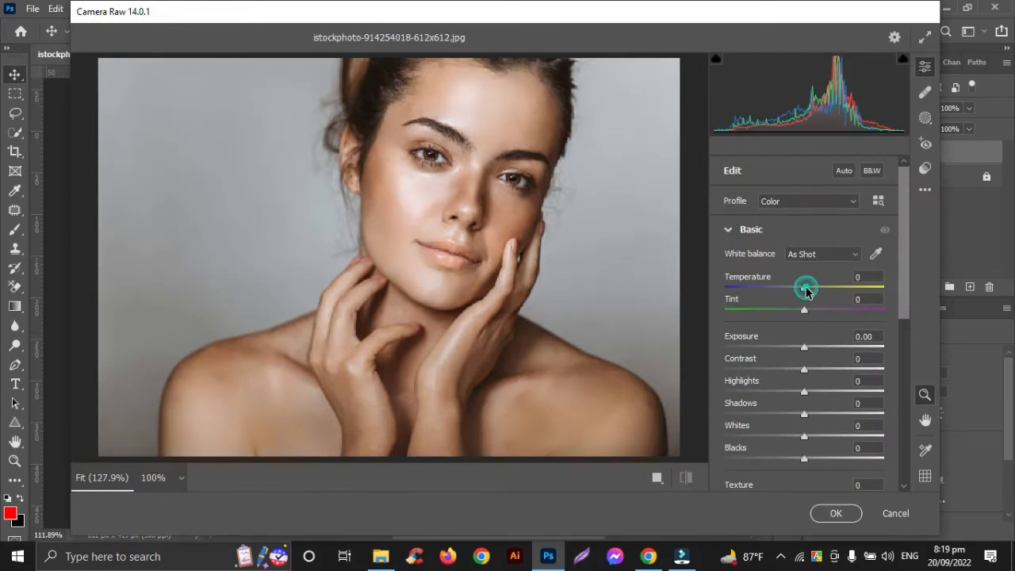
mouse_move(807, 291)
mouse_down()
mouse_move(811, 315)
mouse_move(799, 315)
mouse_move(811, 309)
mouse_move(809, 294)
mouse_up()
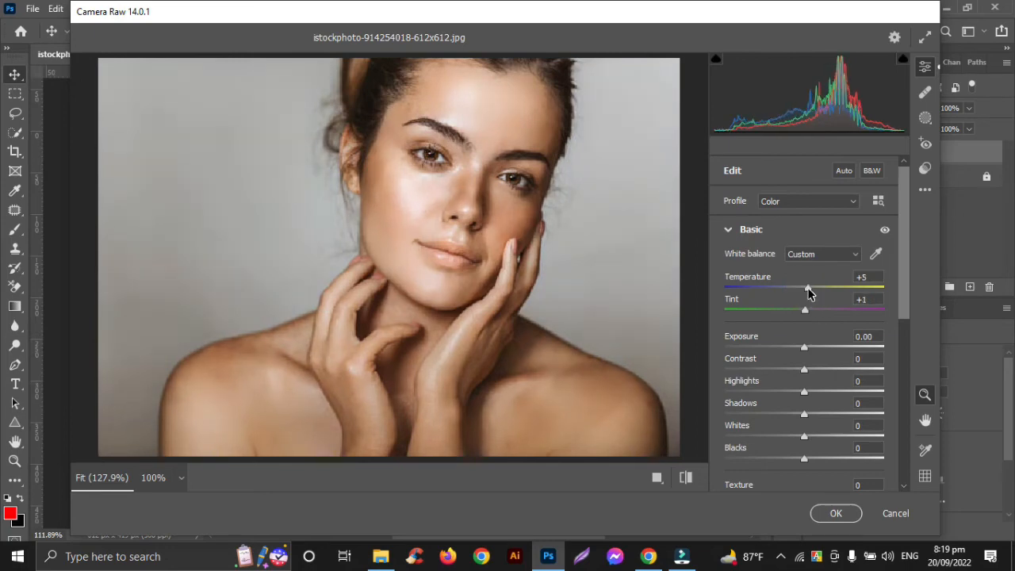
drag(806, 352, 861, 394)
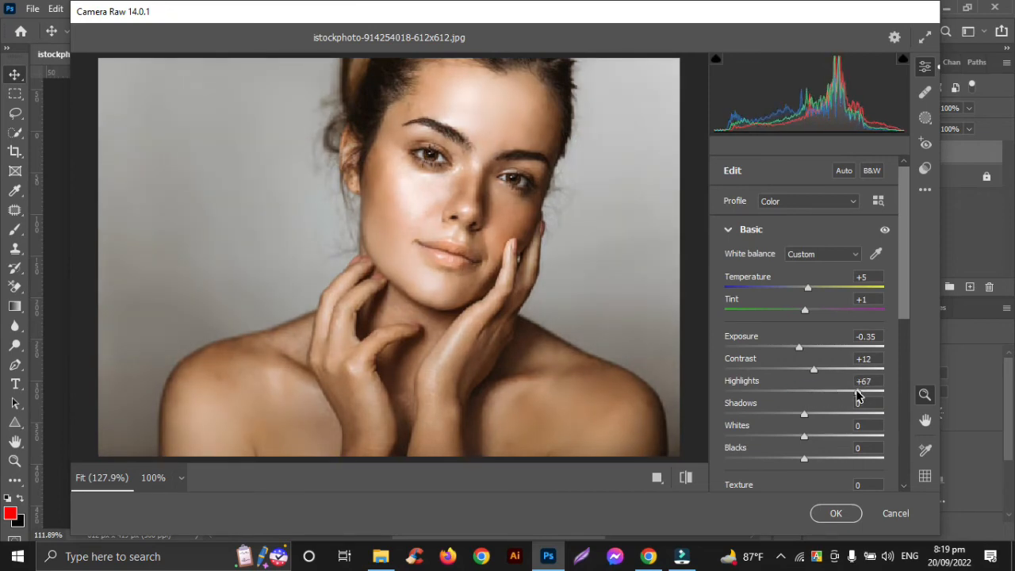
drag(815, 372, 815, 413)
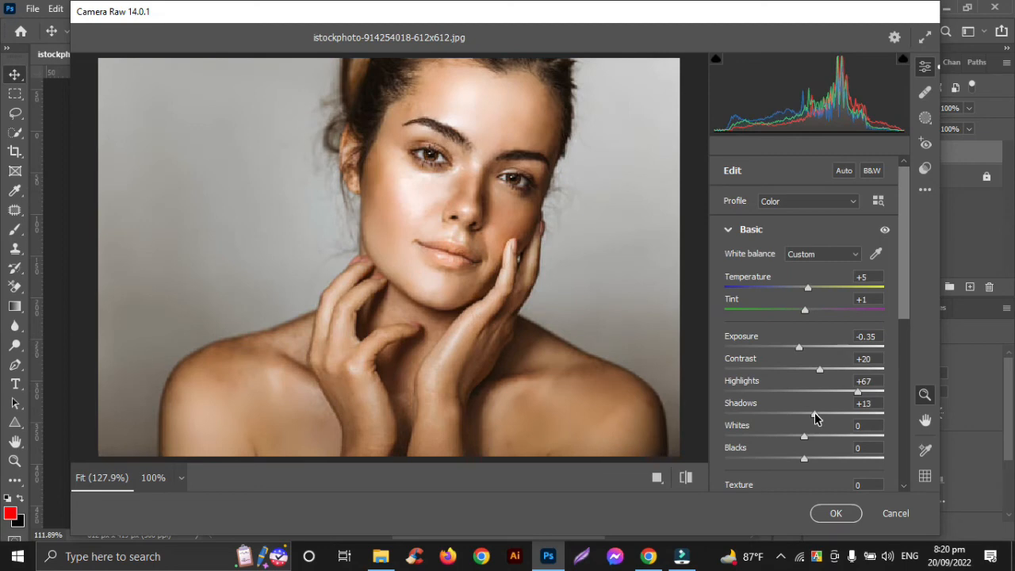
click(839, 511)
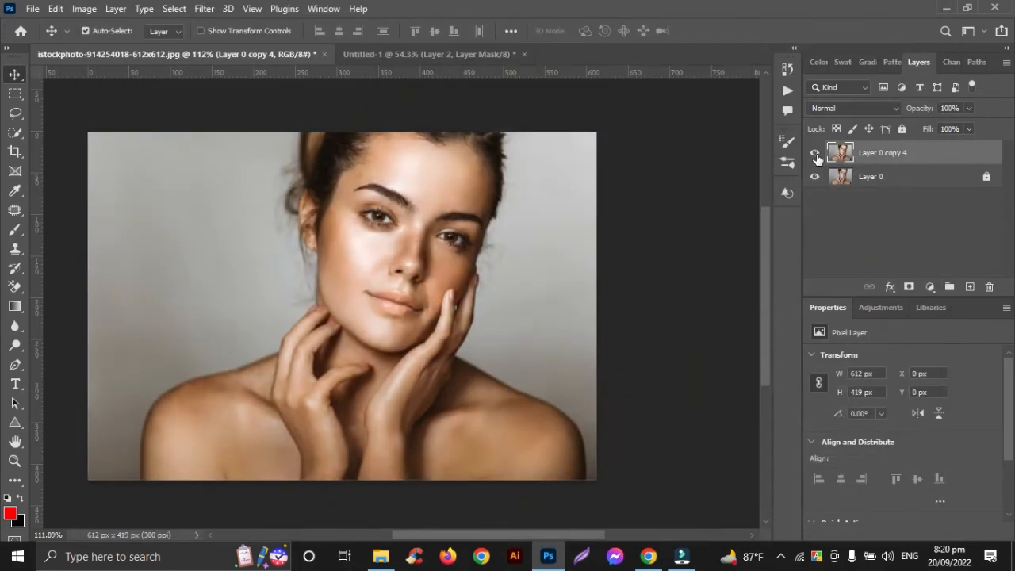
- Compare the color-graded portrait with the original by toggling the visibility of Layer 0 copy 4
click(815, 153)
click(815, 153)
click(815, 153)
click(816, 153)
- Create a new layer above the portrait and paint the lips red with a small soft brush, undoing the stray last stroke
click(971, 287)
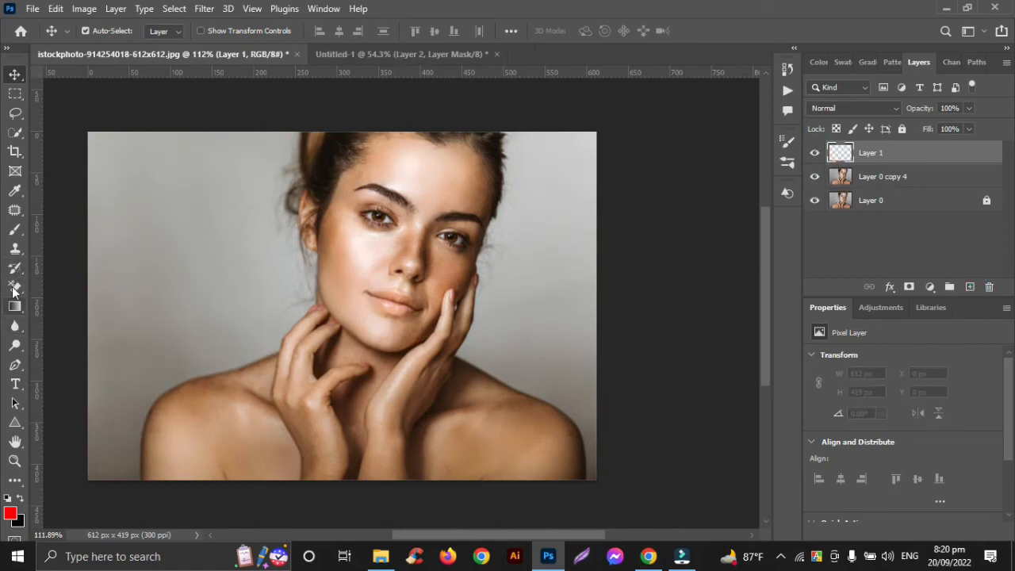
click(15, 230)
scroll(404, 307, up, 6)
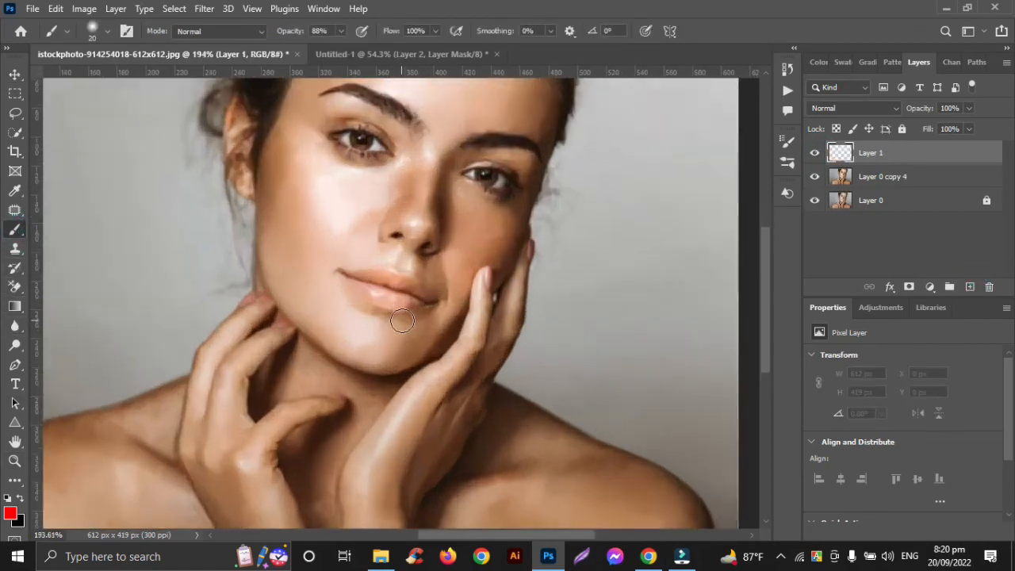
key(bracketleft)
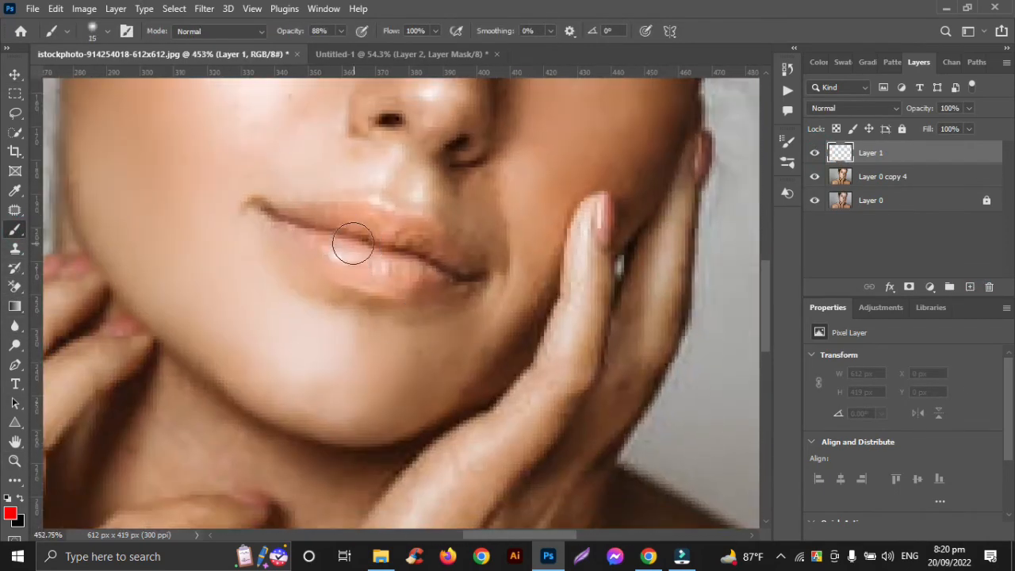
mouse_move(283, 214)
mouse_down()
mouse_move(347, 215)
mouse_move(414, 234)
mouse_move(461, 254)
mouse_move(426, 258)
mouse_move(313, 231)
mouse_move(367, 271)
mouse_move(438, 276)
mouse_move(284, 218)
mouse_move(364, 261)
mouse_move(464, 278)
mouse_up()
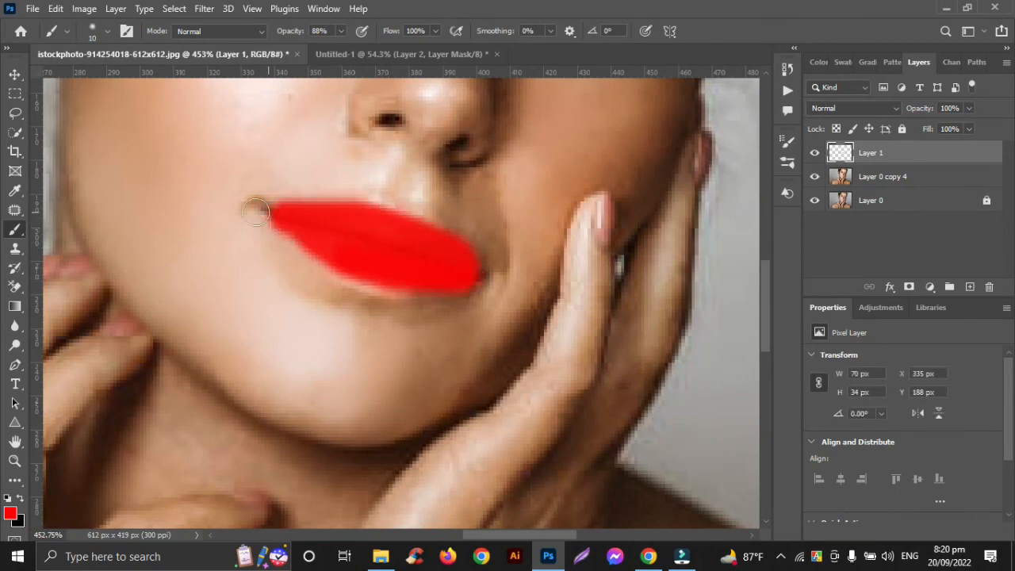
drag(256, 212, 421, 275)
key(ctrl+z)
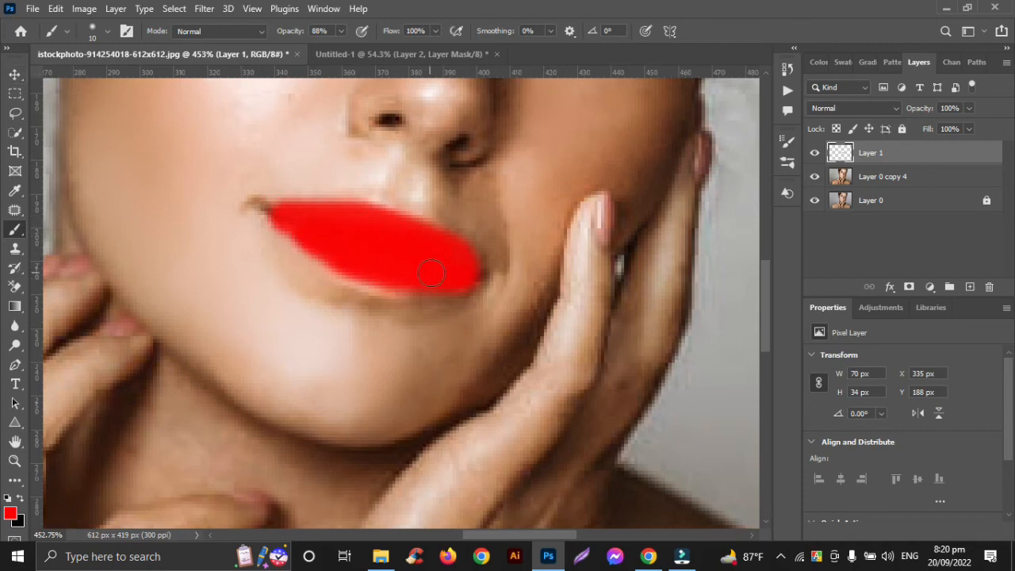
- Set the red lip layer's blend mode to Multiply and add a layer mask to it
click(15, 75)
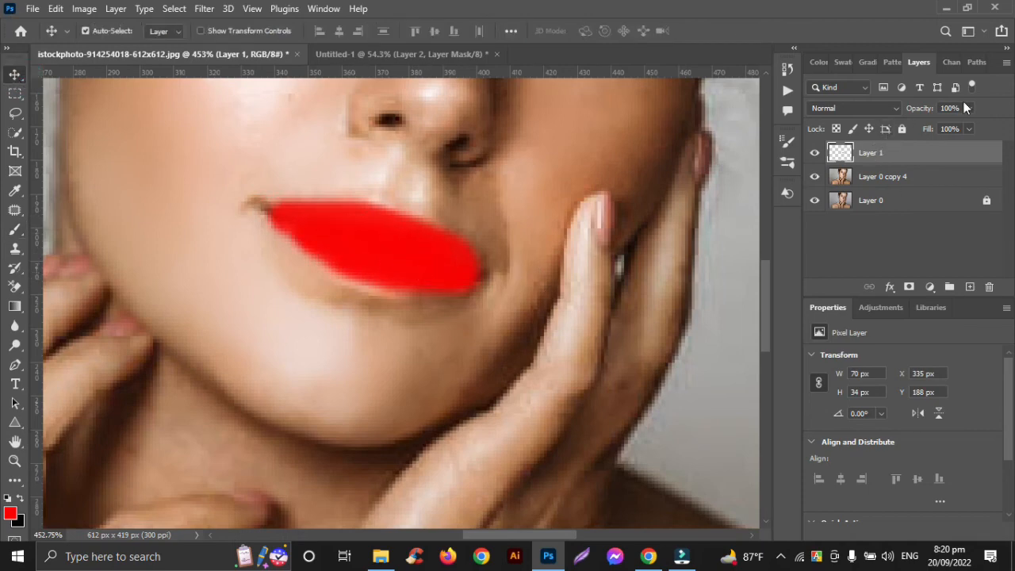
click(873, 108)
click(833, 164)
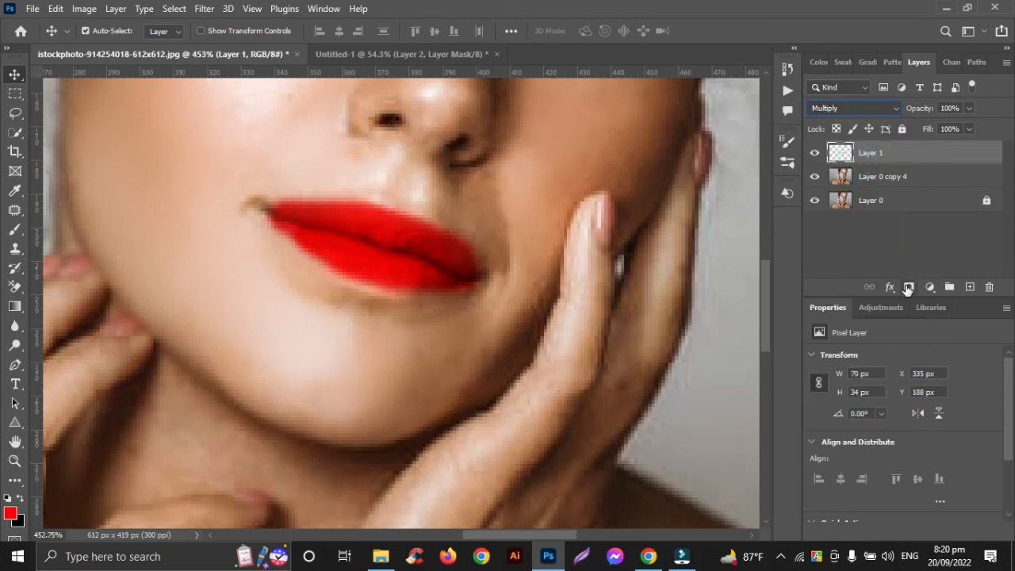
click(909, 287)
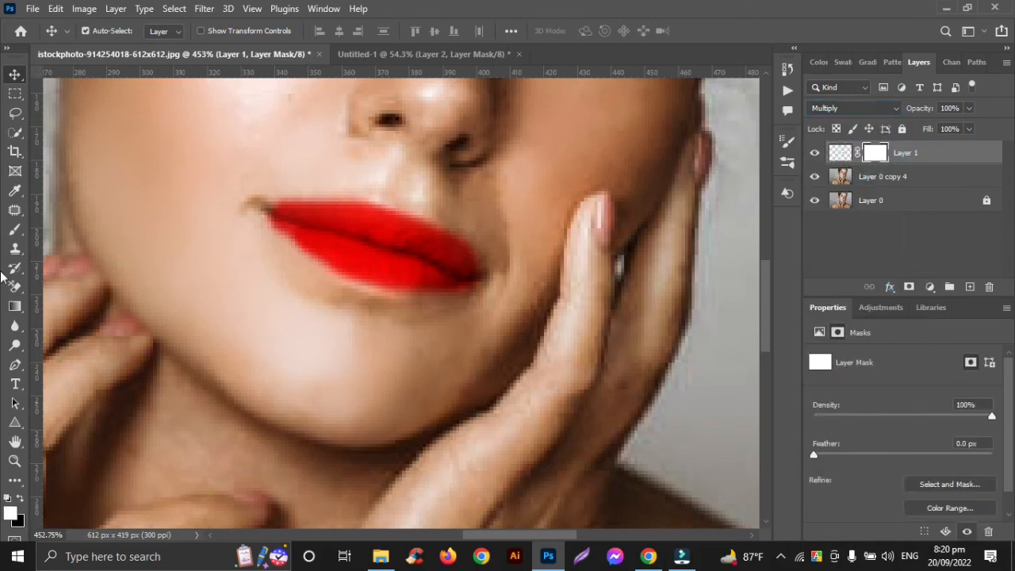
- Paint black on the lip layer's mask along the lip edges and corners to trim the red overflow with a 10 px brush
click(15, 229)
click(378, 188)
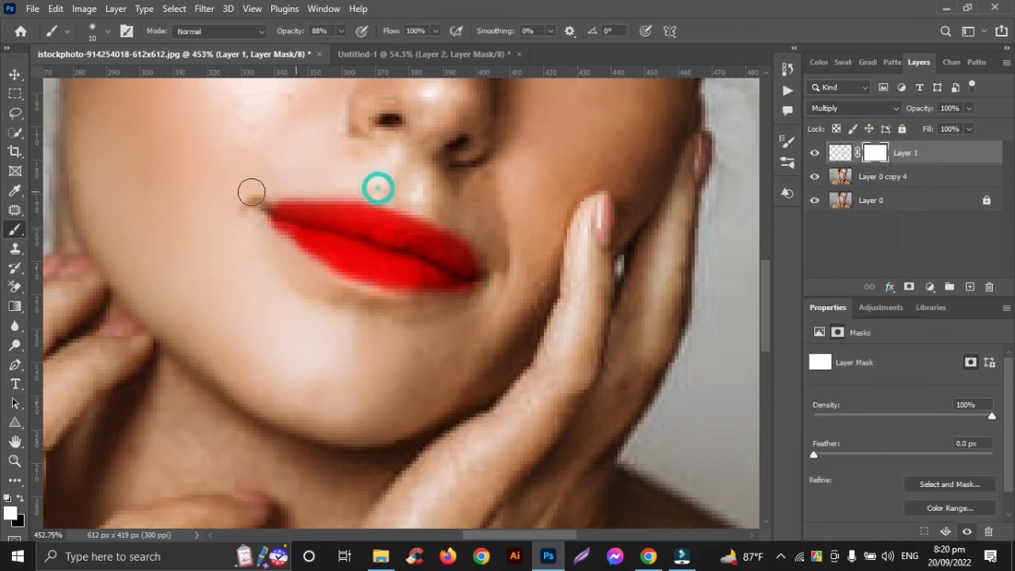
click(21, 498)
mouse_move(275, 196)
mouse_down()
mouse_move(400, 188)
mouse_move(408, 205)
mouse_move(467, 228)
mouse_up()
click(462, 229)
click(492, 281)
click(249, 212)
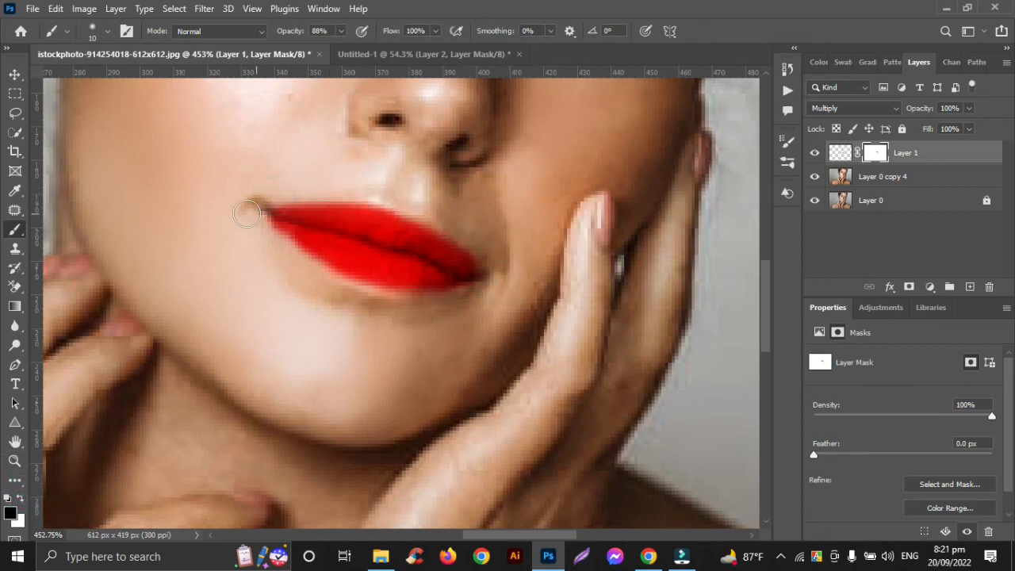
click(288, 270)
click(389, 195)
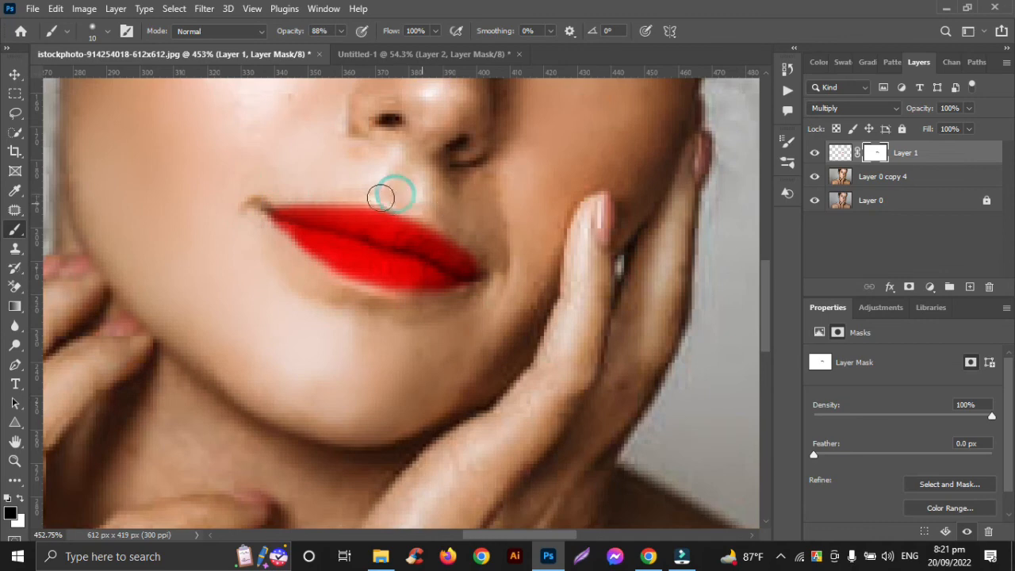
click(476, 261)
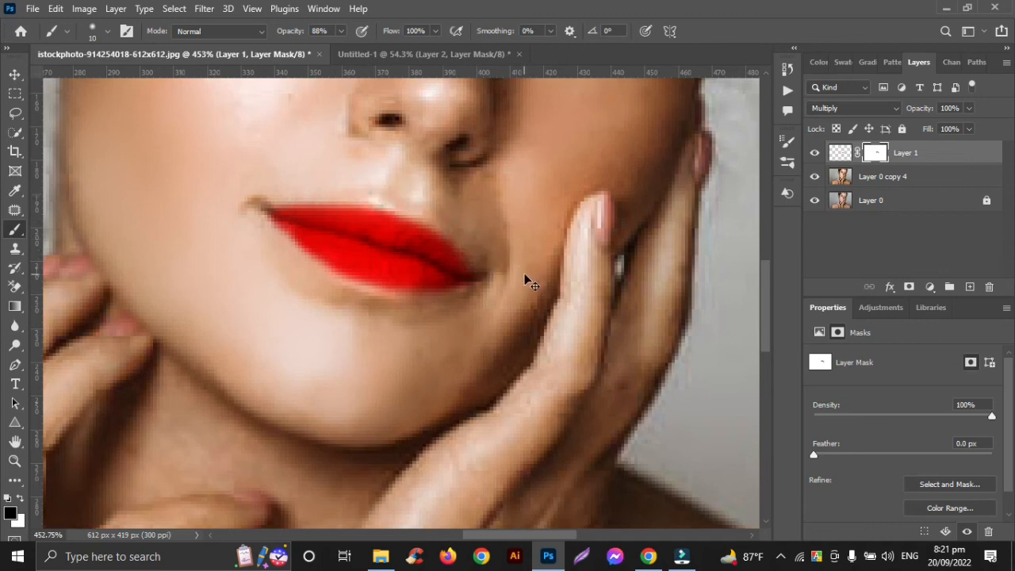
- Lower the lip color layer's opacity to 42%
click(16, 74)
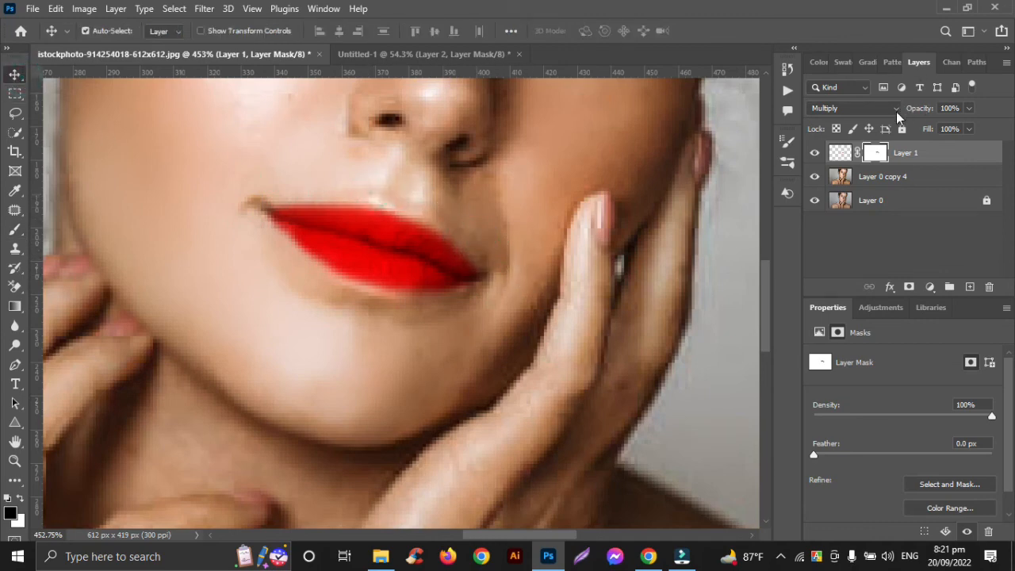
click(969, 108)
drag(970, 125, 930, 128)
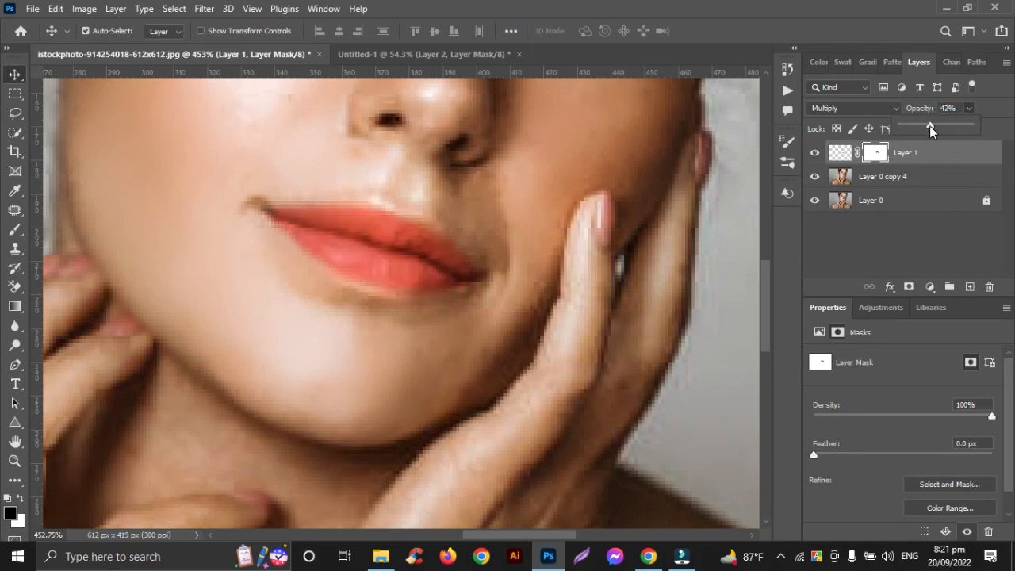
- Try merging the lip color layer with Layer 0 copy 4, view the whole portrait, and undo the merge
click(17, 74)
shift+click(908, 176)
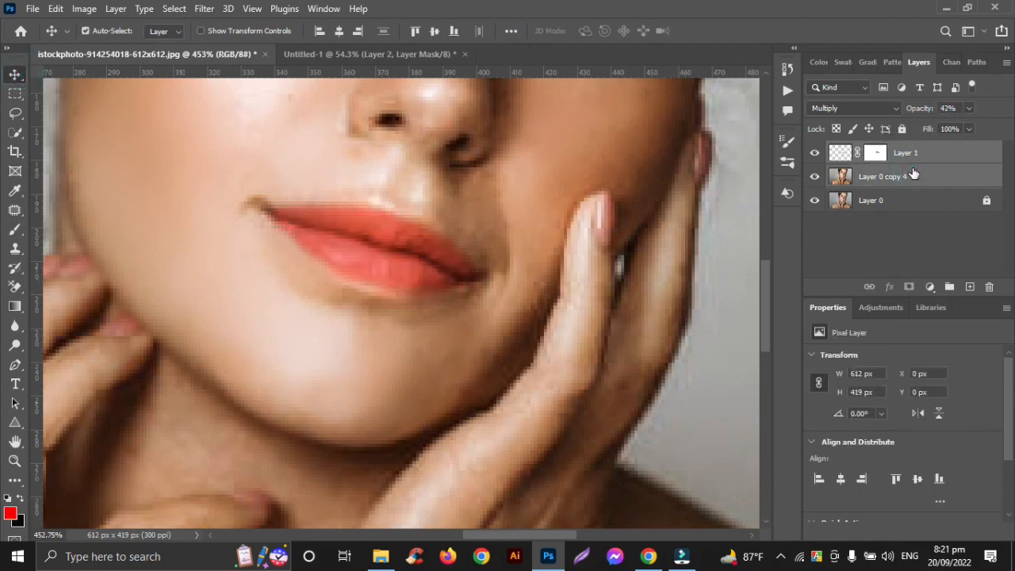
key(ctrl+e)
key(ctrl+0)
scroll(480, 316, down, 2)
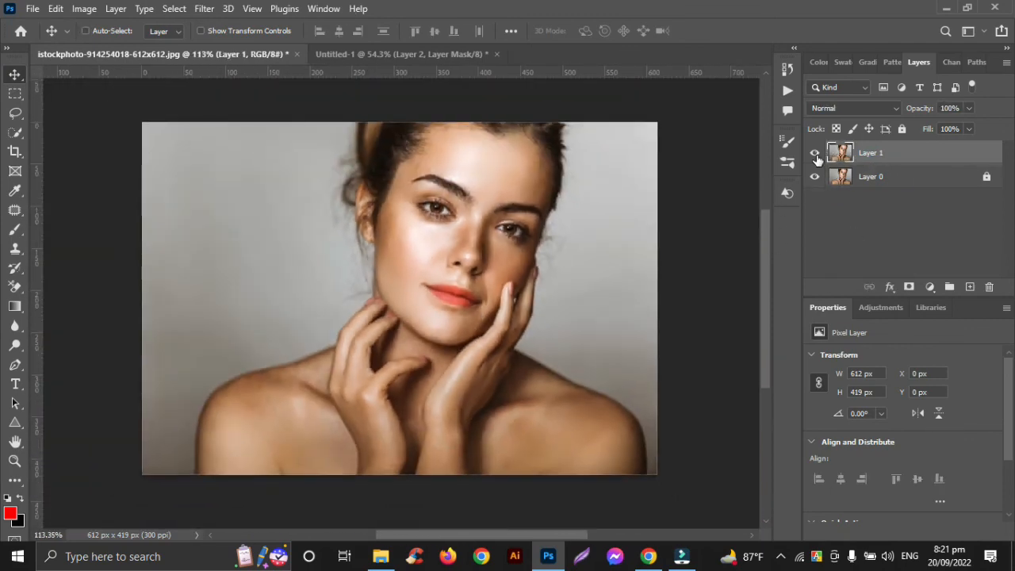
key(ctrl+z)
- Set the lip color layer's opacity to 25% and merge it with Layer 0 copy 4
click(937, 153)
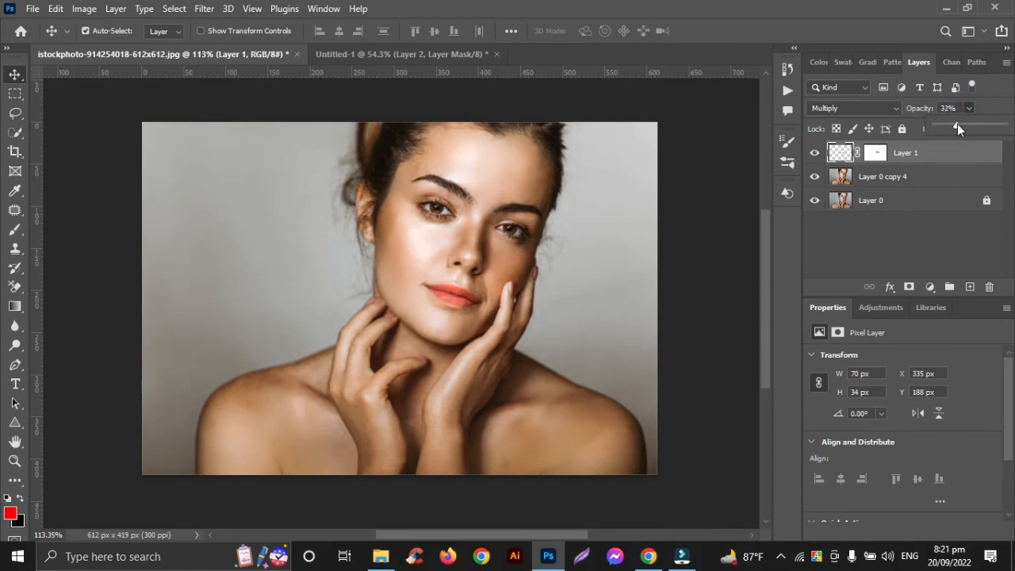
drag(956, 124, 949, 126)
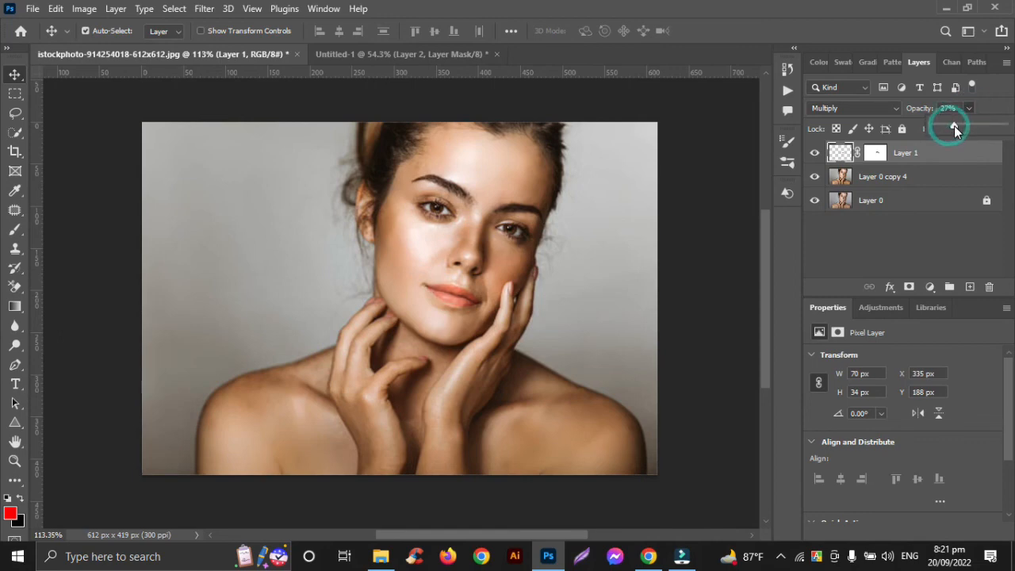
shift+click(924, 175)
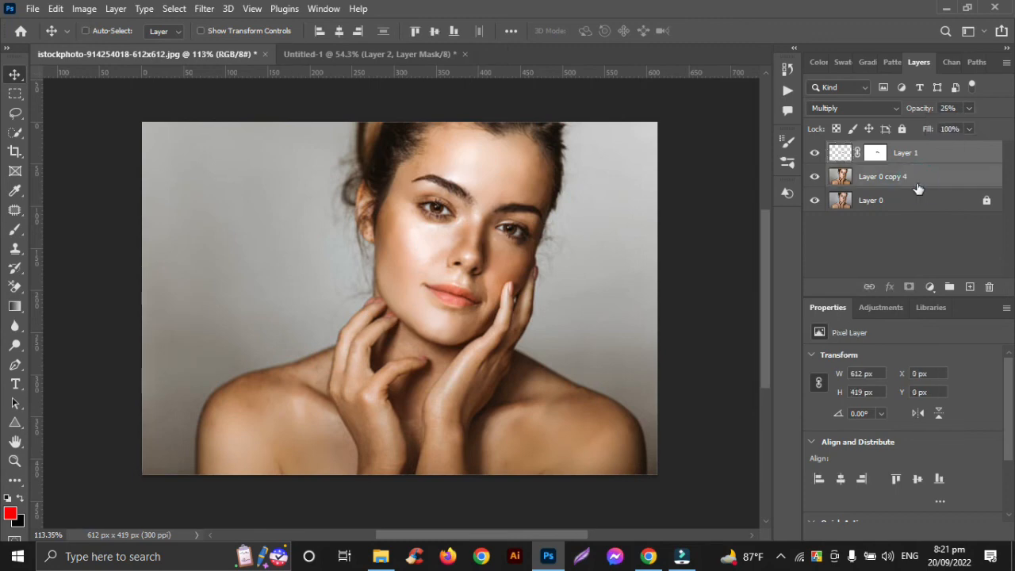
key(ctrl+e)
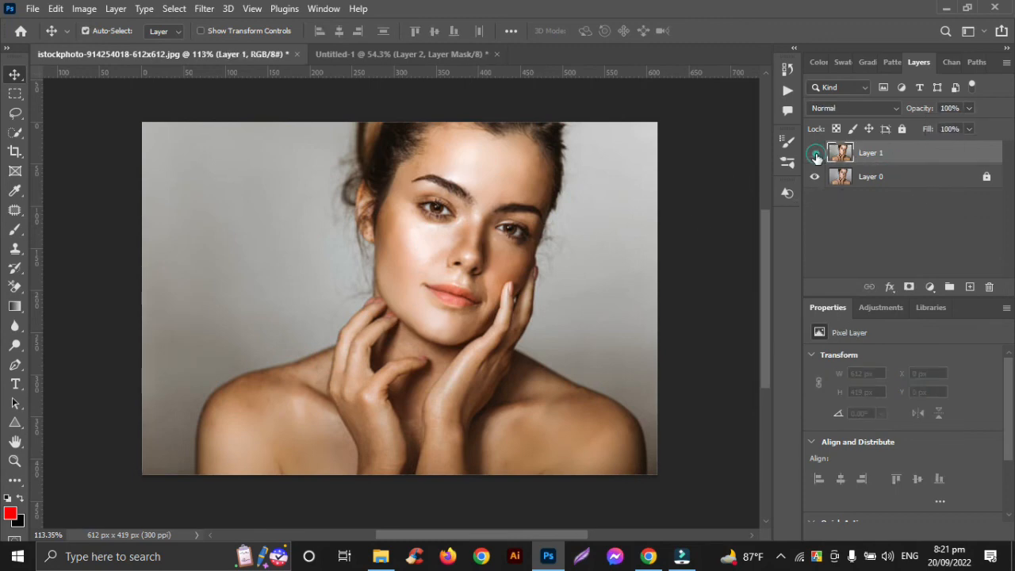
- Compare the finished retouch with the original portrait by repeatedly toggling the visibility of the merged Layer 1
click(814, 154)
click(815, 156)
click(814, 154)
click(815, 153)
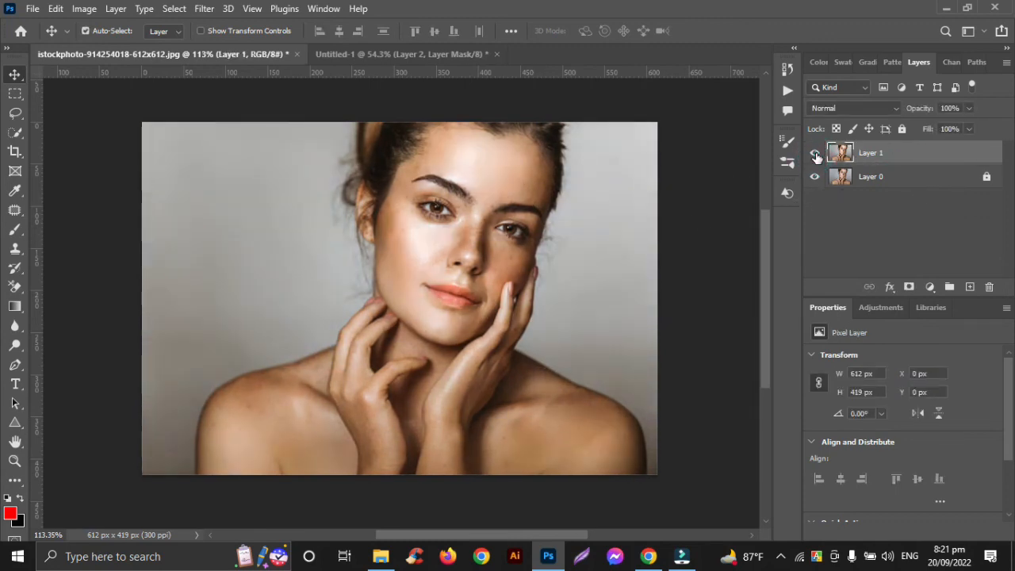
click(815, 154)
click(814, 154)
click(814, 154)
click(815, 154)
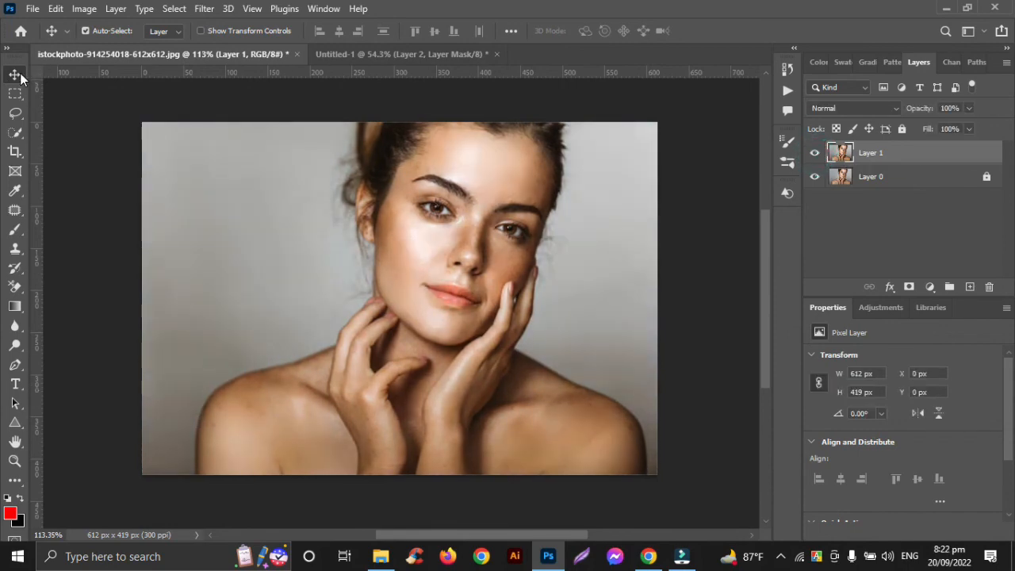